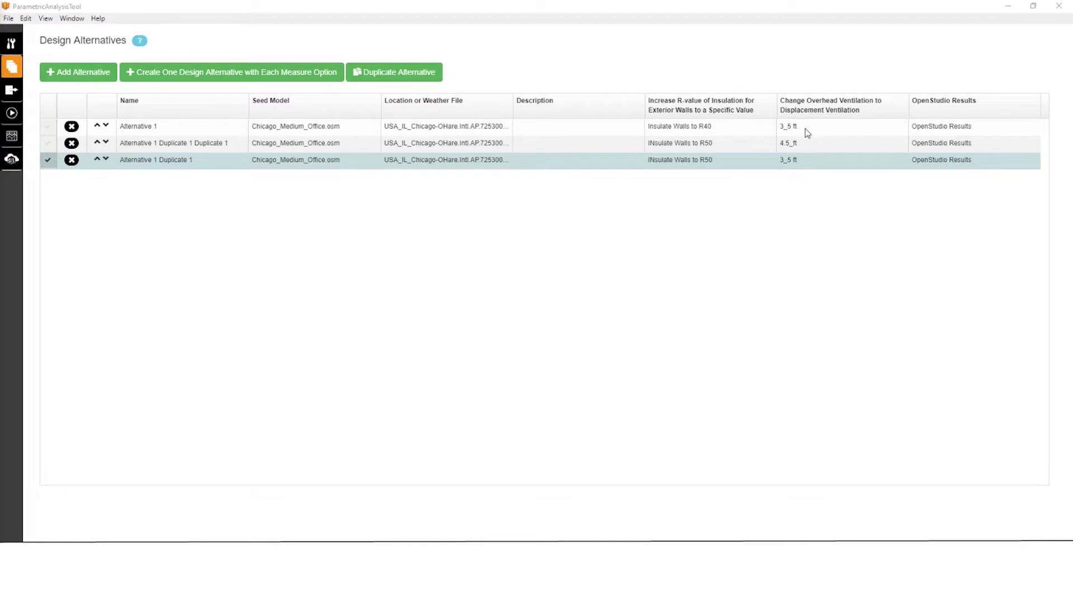
Step: Set Alternative 1's wall insulation and ventilation both to None
{"action": "left_click", "coordinate": [741, 132]}
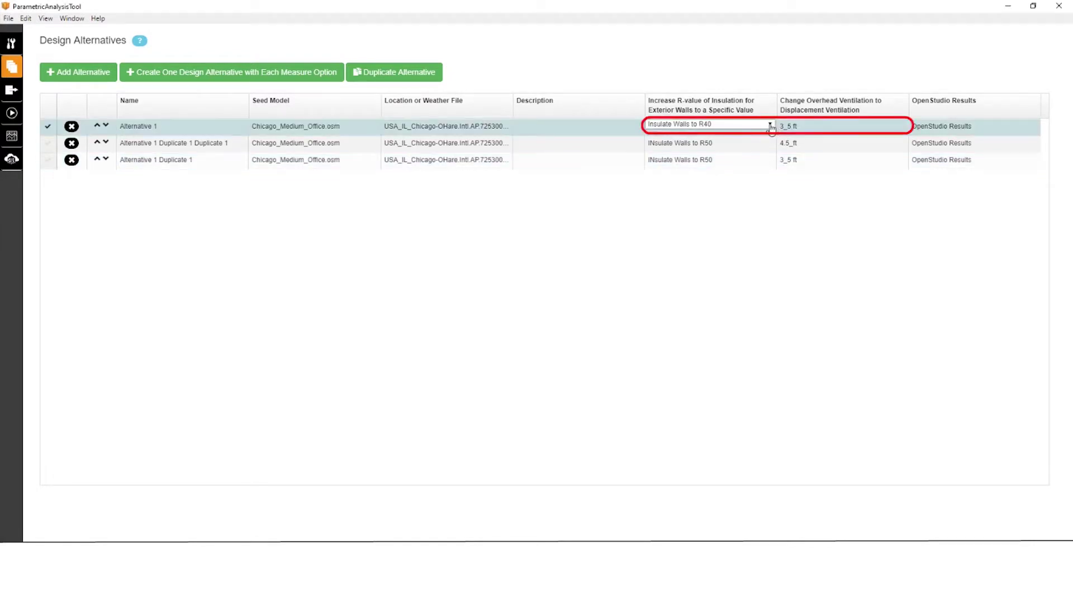
{"action": "left_click", "coordinate": [770, 124]}
{"action": "left_click", "coordinate": [769, 134]}
{"action": "left_click", "coordinate": [816, 133]}
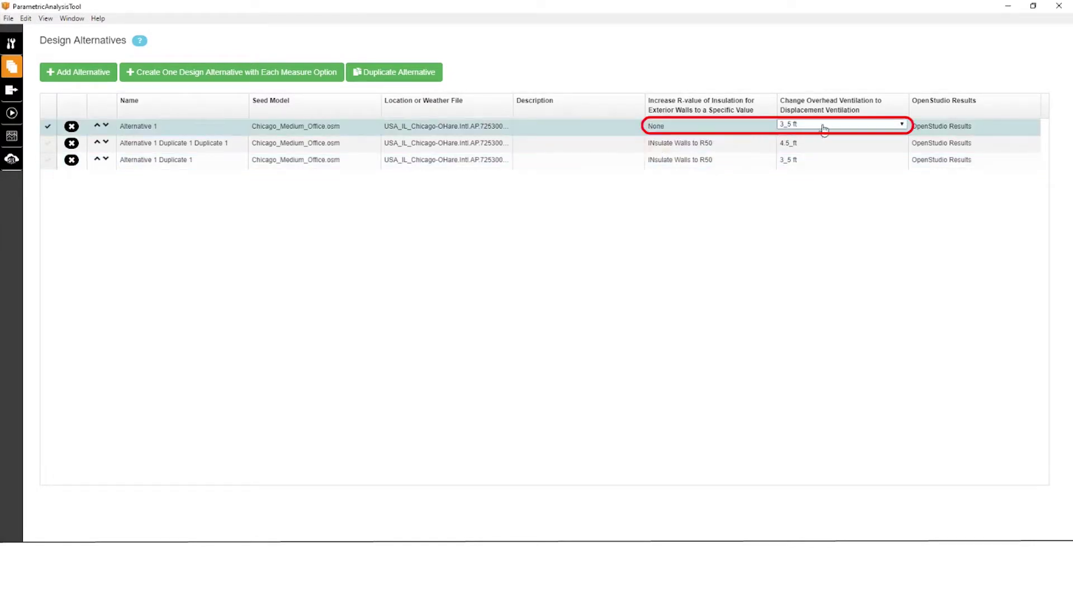
{"action": "left_click", "coordinate": [826, 134]}
{"action": "left_click", "coordinate": [828, 133]}
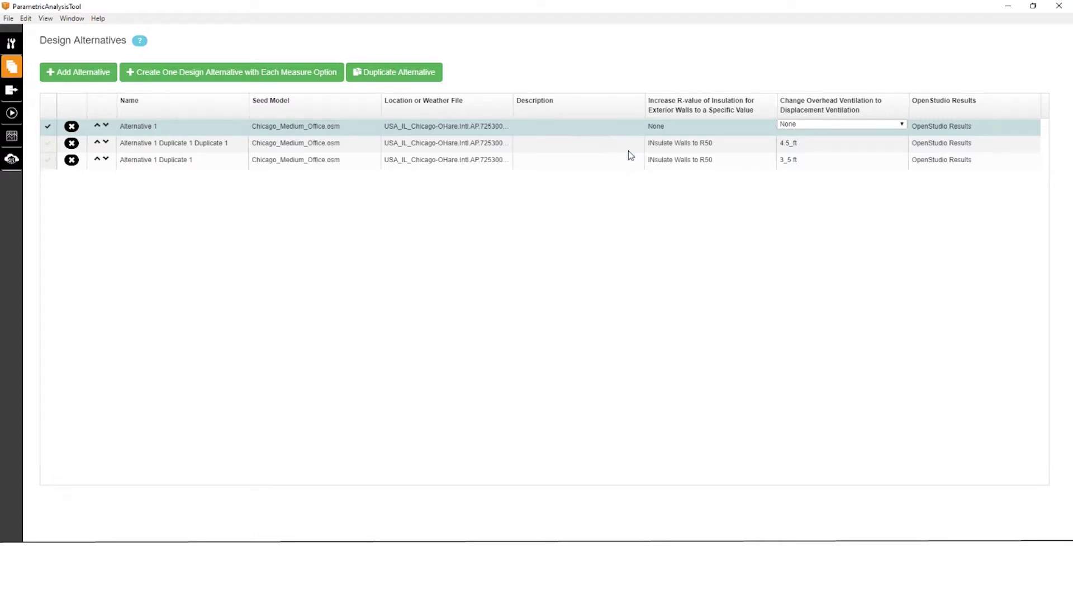
Step: Set the second alternative to R40 wall insulation with no ventilation change
{"action": "left_click", "coordinate": [683, 145]}
{"action": "left_click", "coordinate": [685, 143]}
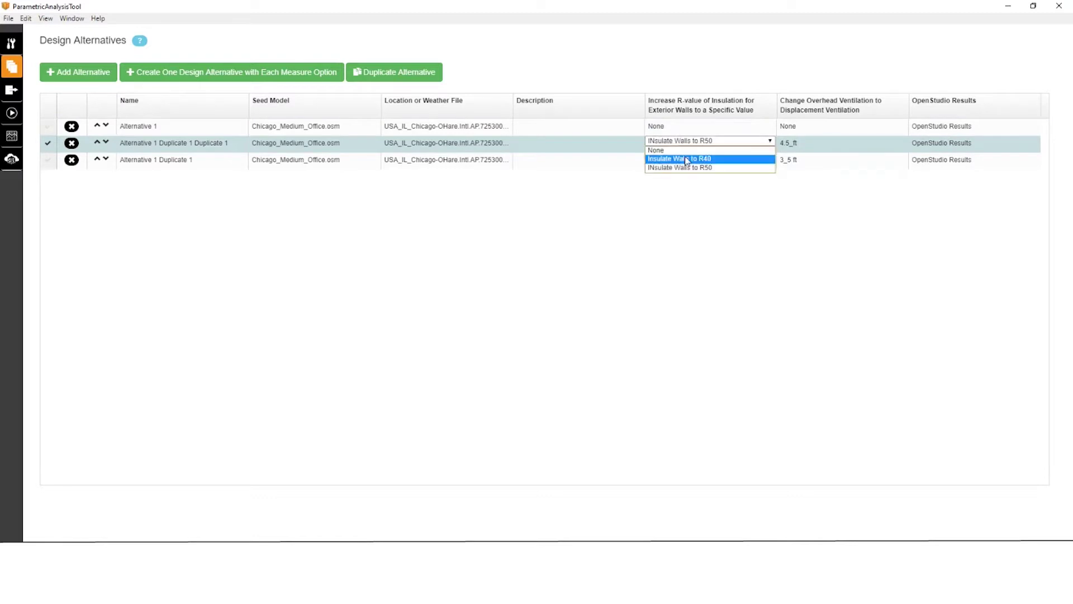
{"action": "left_click", "coordinate": [686, 157]}
{"action": "left_click", "coordinate": [791, 144]}
{"action": "left_click", "coordinate": [793, 144]}
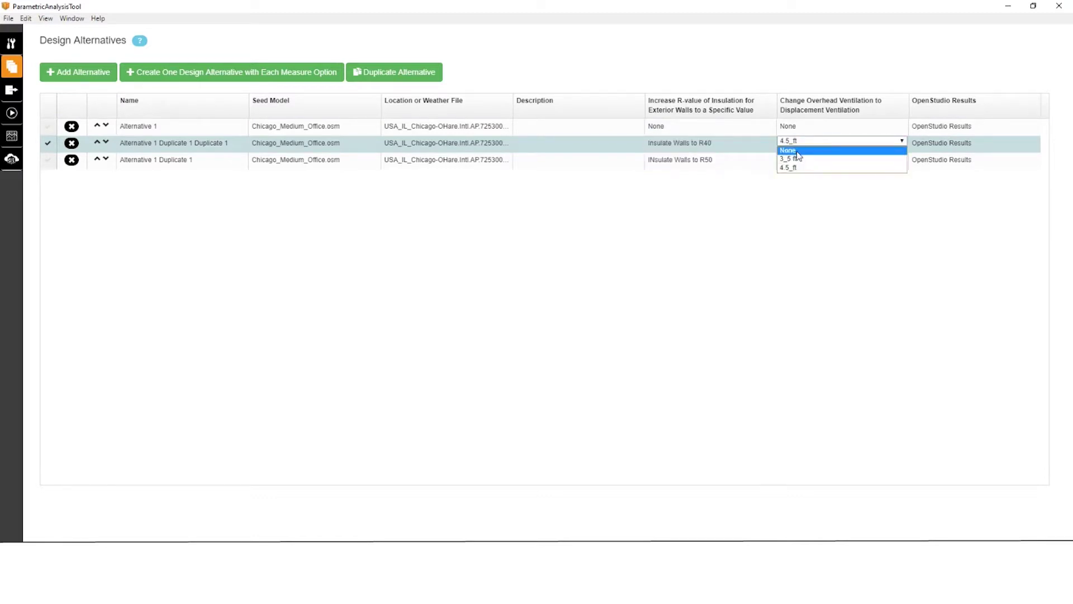
{"action": "left_click", "coordinate": [797, 152]}
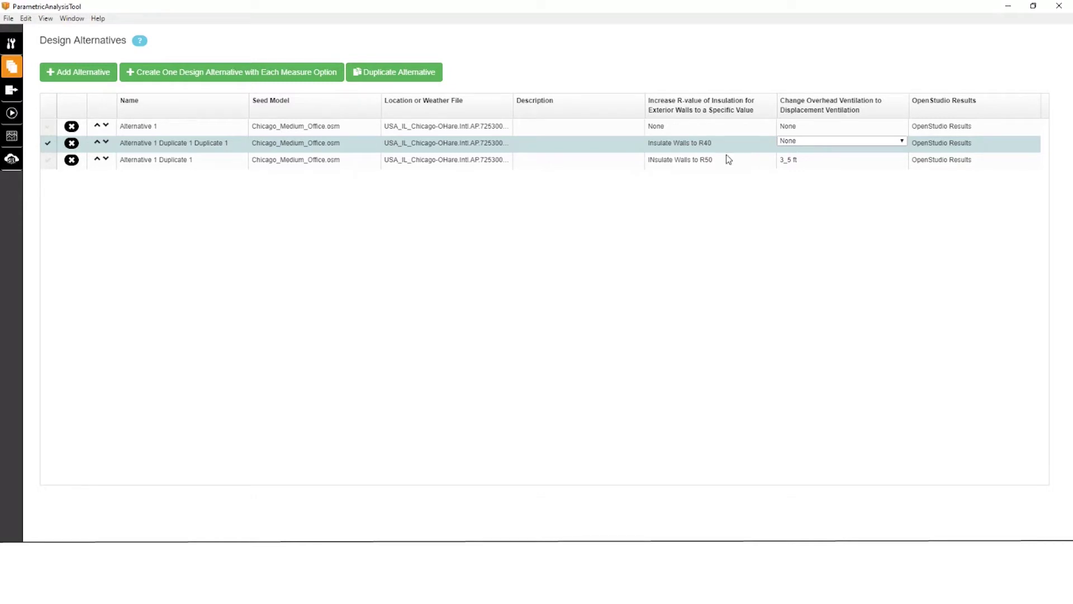
Step: Keep R50 insulation on Alternative 1 Duplicate 1 and set its ventilation to None
{"action": "left_click", "coordinate": [702, 159]}
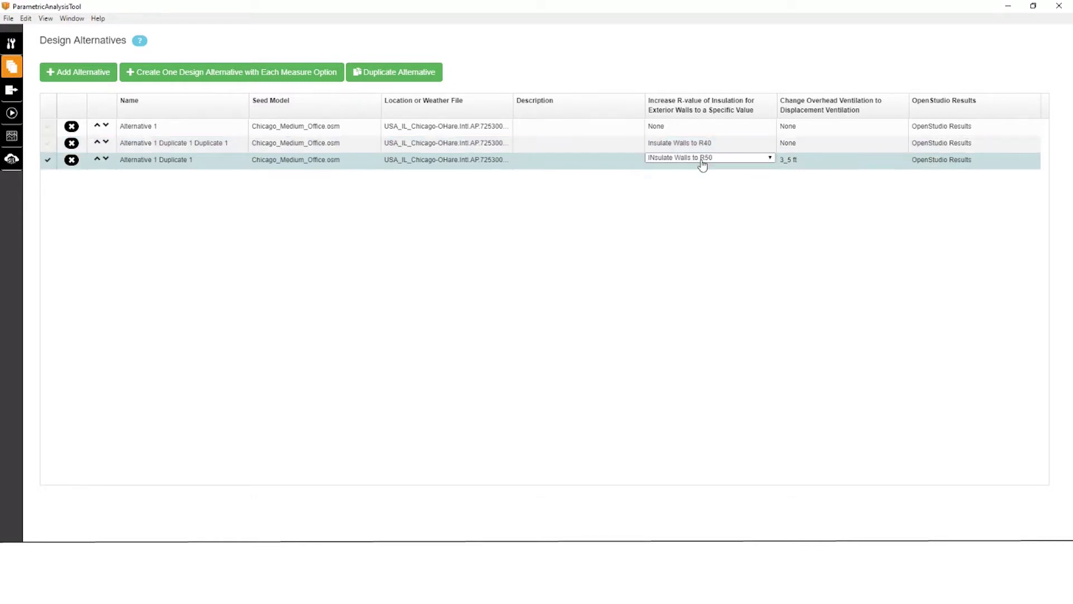
{"action": "left_click", "coordinate": [703, 160]}
{"action": "left_click", "coordinate": [702, 161]}
{"action": "left_click", "coordinate": [795, 160]}
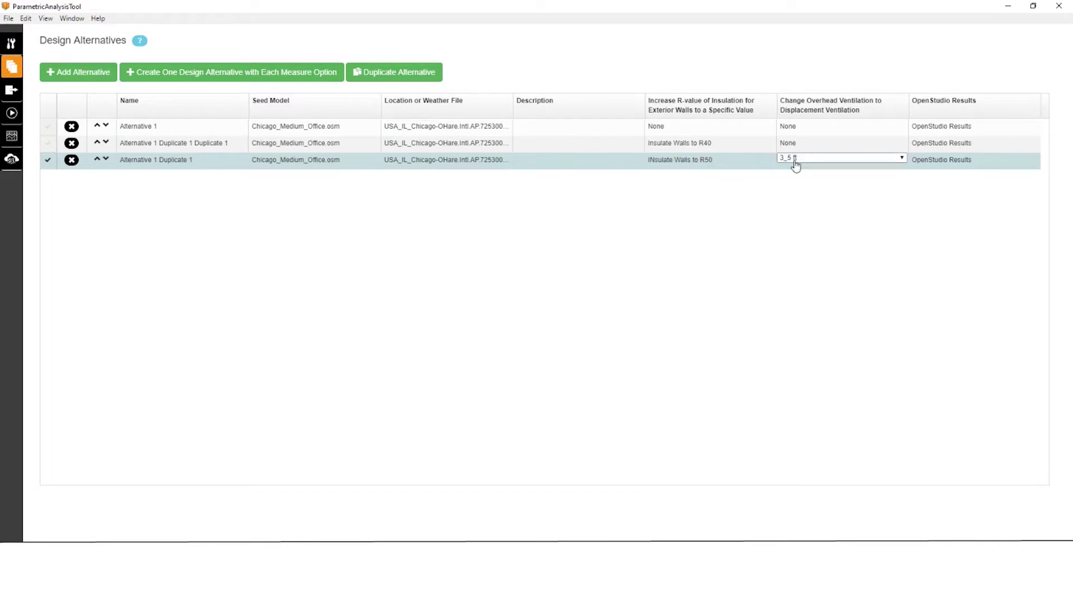
{"action": "left_click", "coordinate": [796, 162]}
{"action": "left_click", "coordinate": [798, 167]}
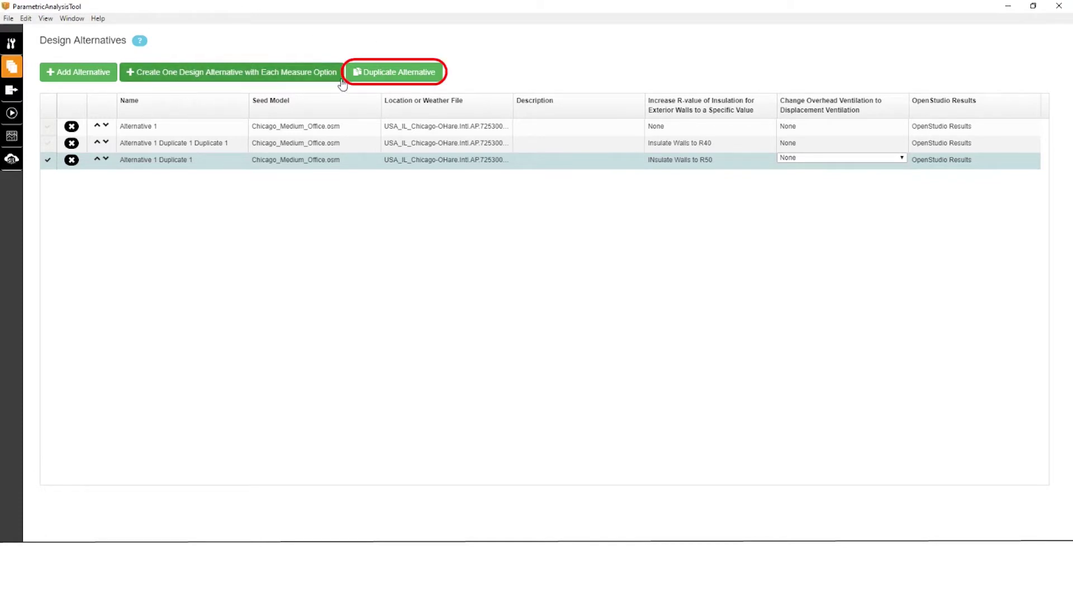
Step: Duplicate an alternative and set the copy to no insulation with 3_5 ft ventilation
{"action": "left_click", "coordinate": [387, 75]}
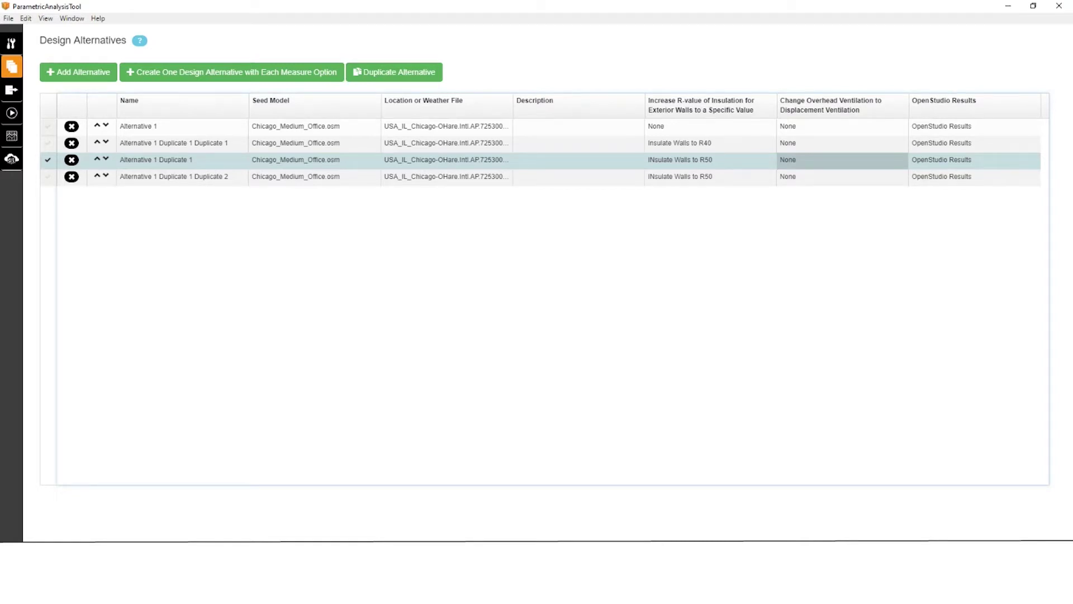
{"action": "left_click", "coordinate": [708, 178]}
{"action": "left_click", "coordinate": [709, 178]}
{"action": "left_click", "coordinate": [708, 184]}
{"action": "left_click", "coordinate": [796, 177]}
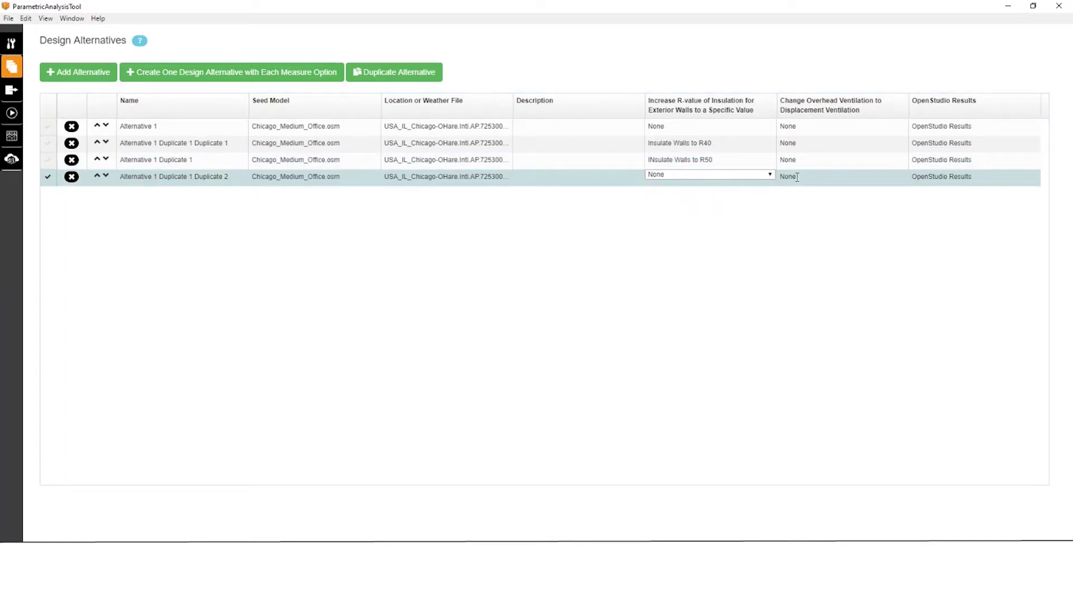
{"action": "left_click", "coordinate": [797, 177]}
{"action": "left_click", "coordinate": [794, 192]}
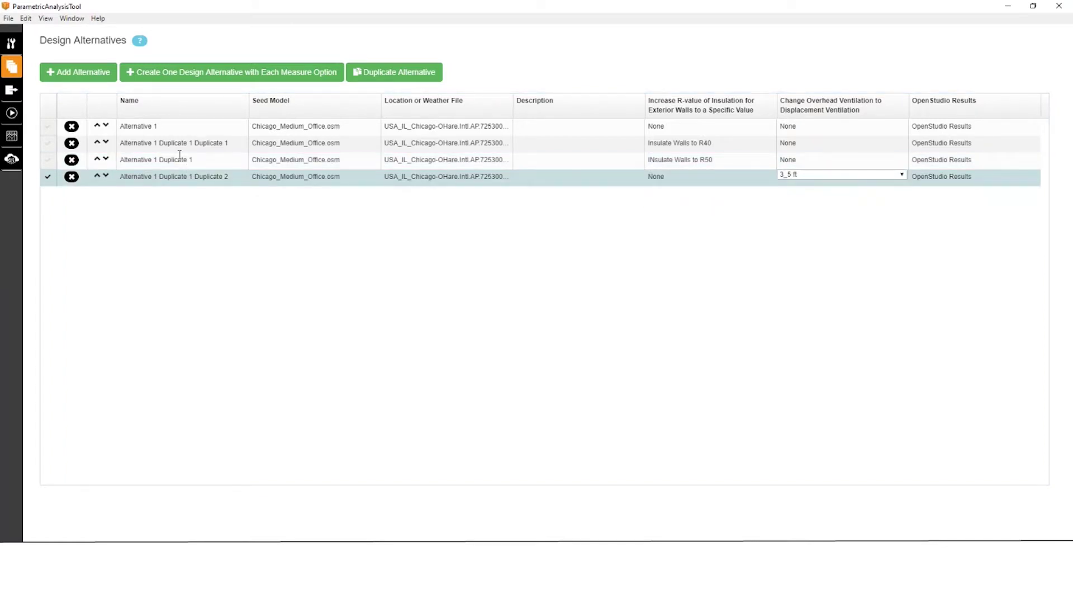
Step: Duplicate that alternative and change the copy's ventilation to 4.5_ft
{"action": "left_click", "coordinate": [393, 76]}
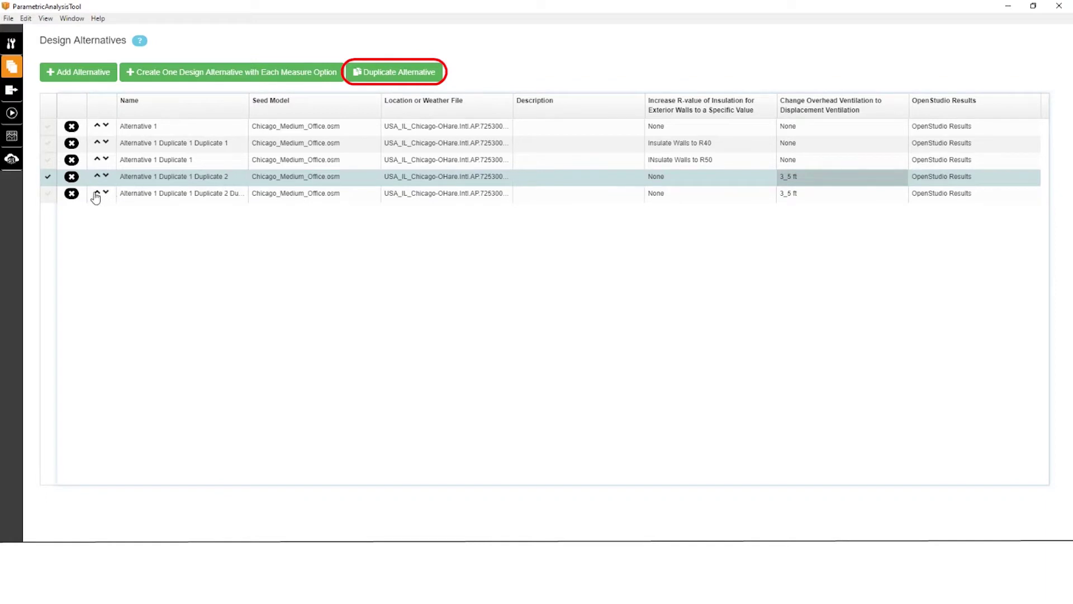
{"action": "left_click", "coordinate": [803, 194]}
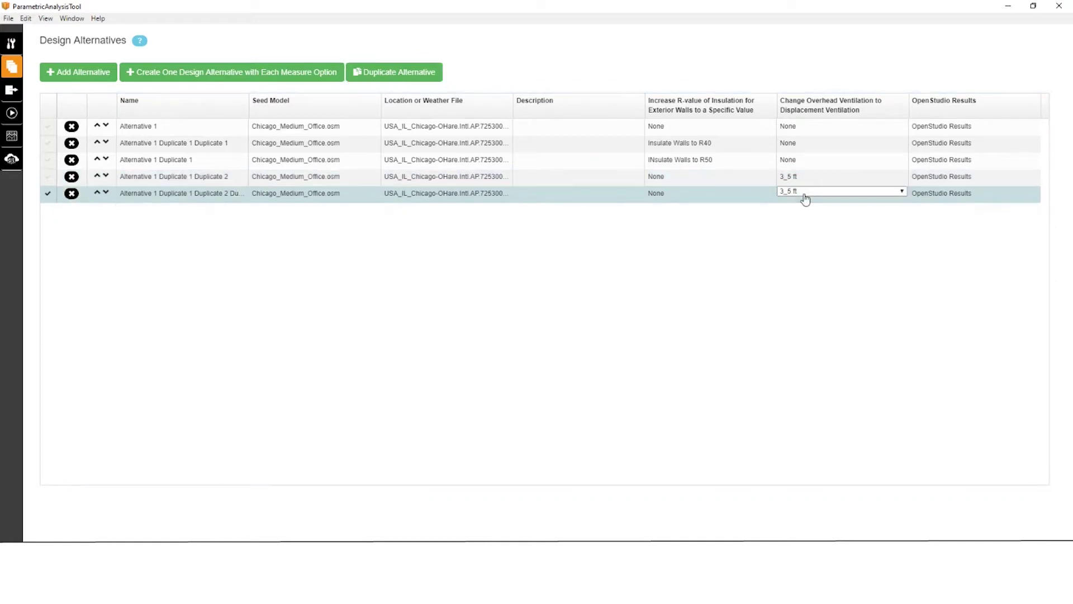
{"action": "left_click", "coordinate": [805, 193]}
{"action": "left_click", "coordinate": [804, 219]}
Step: Duplicate again and set the newest alternative to R40 insulation with 3_5 ft ventilation
{"action": "left_click", "coordinate": [380, 77]}
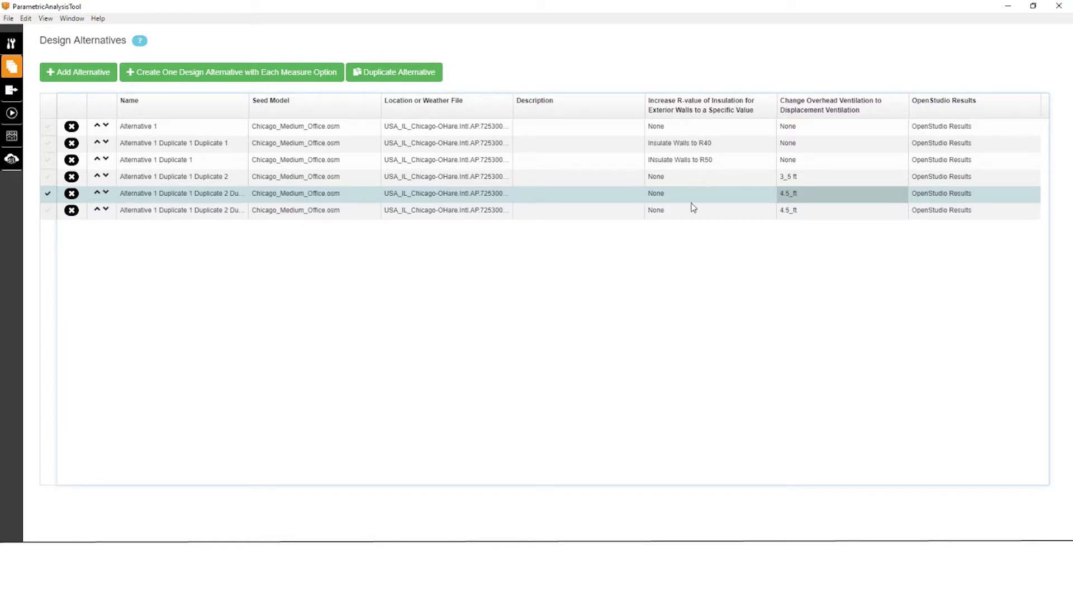
{"action": "left_click", "coordinate": [788, 194]}
{"action": "left_click", "coordinate": [788, 204]}
{"action": "left_click", "coordinate": [757, 193]}
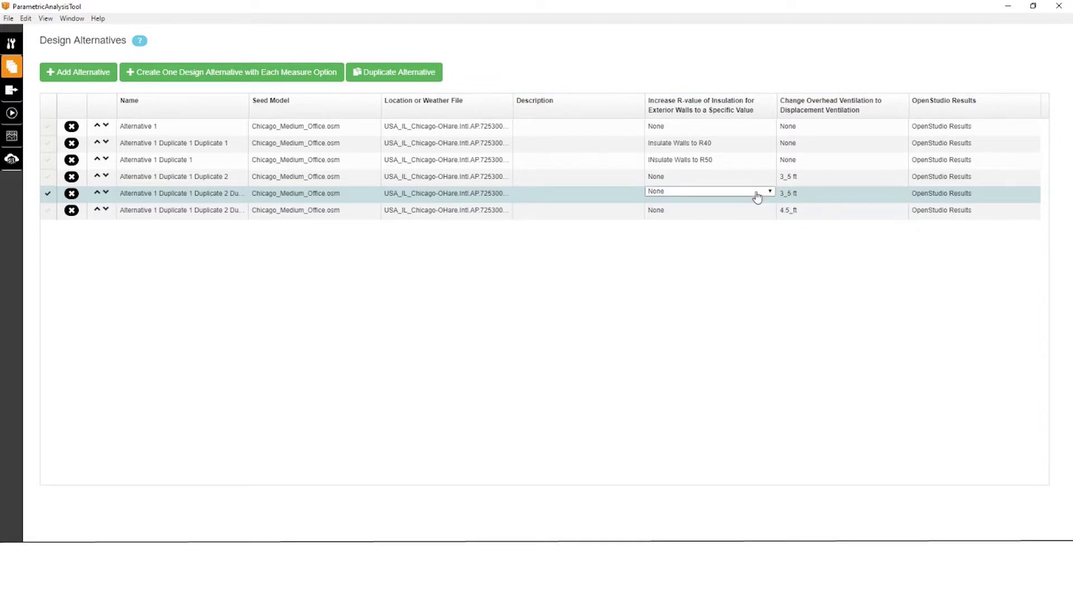
{"action": "left_click", "coordinate": [757, 191]}
{"action": "left_click", "coordinate": [654, 210]}
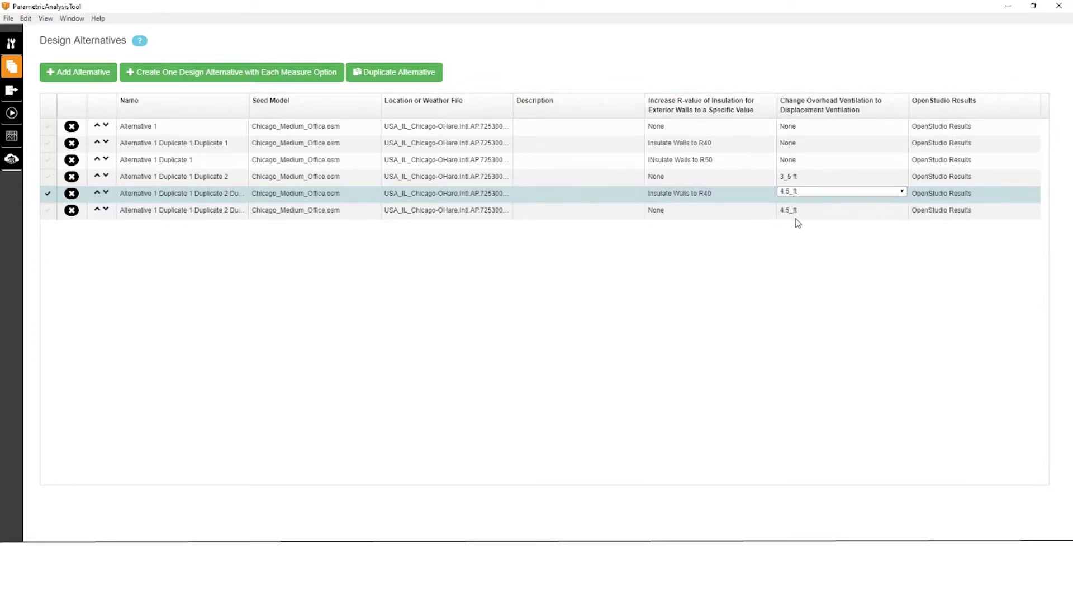
{"action": "left_click", "coordinate": [770, 191]}
{"action": "left_click", "coordinate": [803, 210]}
{"action": "left_click", "coordinate": [788, 225]}
{"action": "left_click", "coordinate": [710, 210]}
{"action": "left_click", "coordinate": [680, 225]}
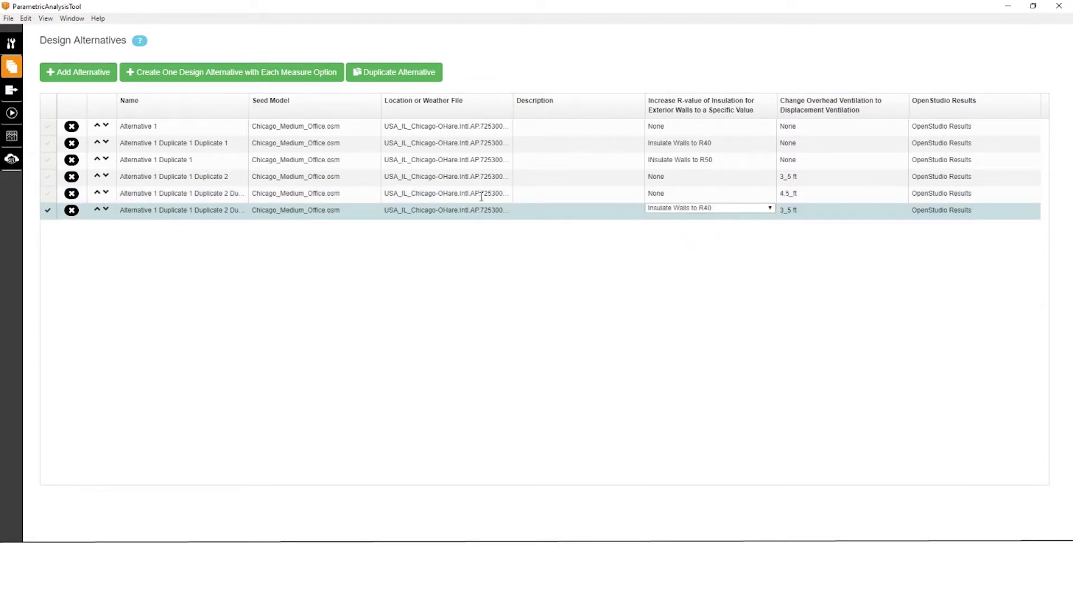
Step: Duplicate the R40/3_5 ft alternative and set the copy to R50 insulation with 4.5_ft ventilation
{"action": "left_click", "coordinate": [409, 73]}
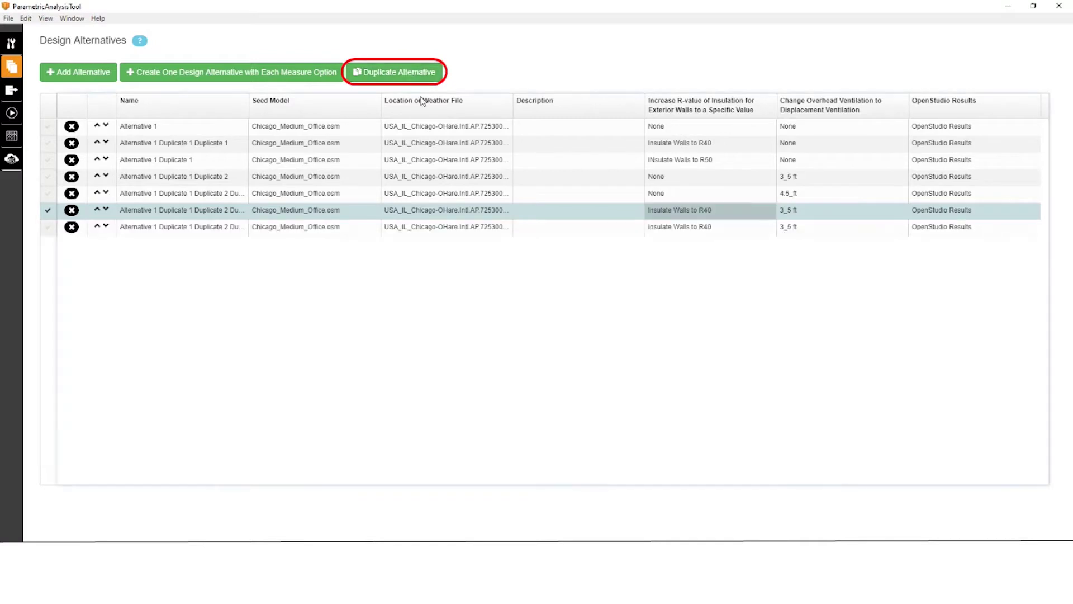
{"action": "left_click", "coordinate": [709, 226]}
{"action": "left_click", "coordinate": [710, 226]}
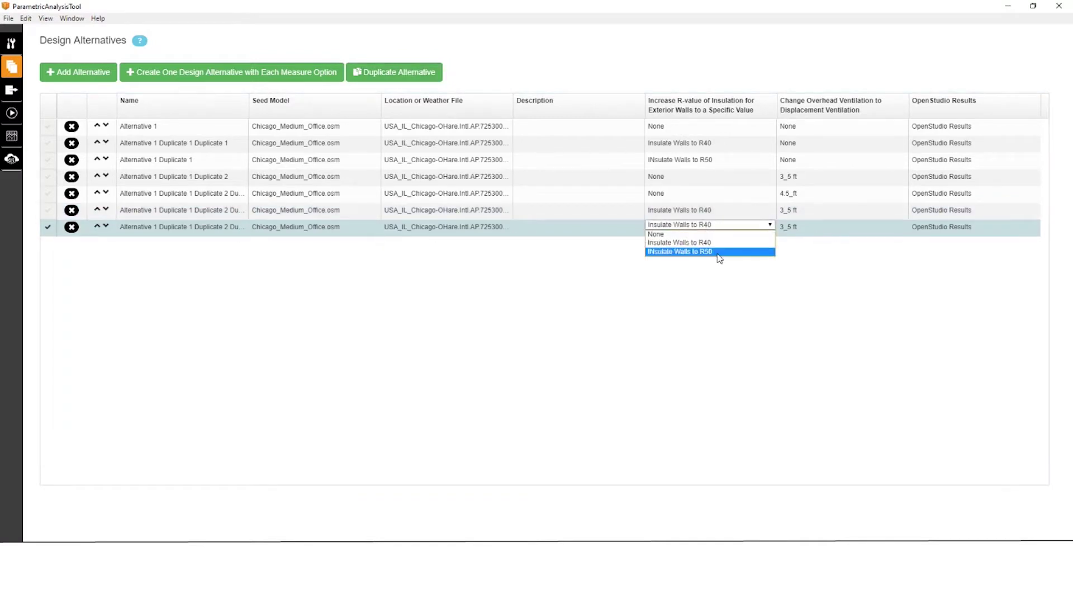
{"action": "left_click", "coordinate": [715, 253]}
{"action": "left_click", "coordinate": [800, 225]}
{"action": "left_click", "coordinate": [800, 224]}
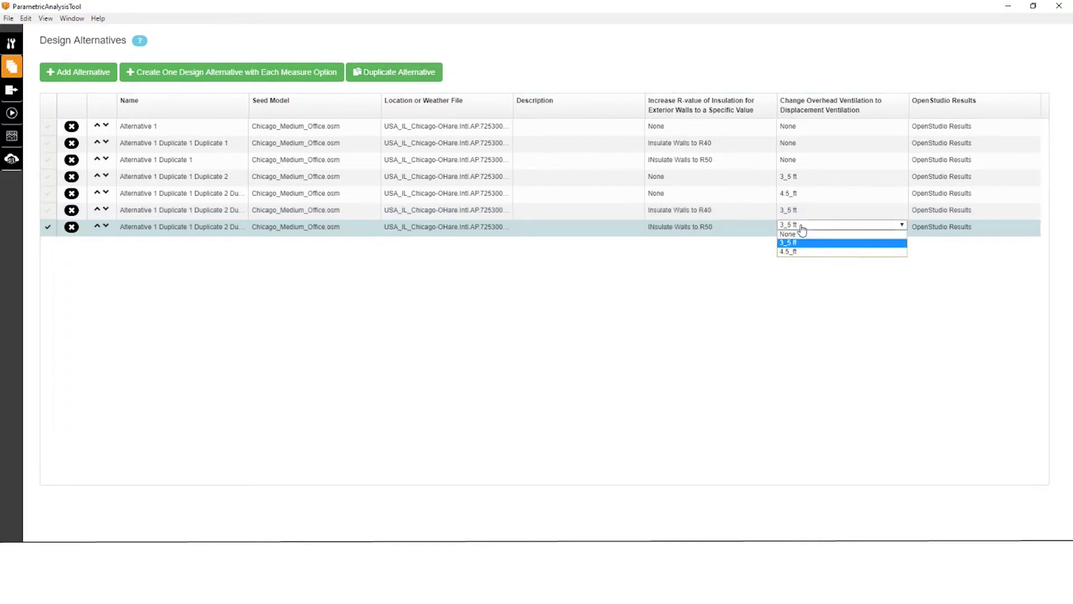
{"action": "left_click", "coordinate": [802, 253]}
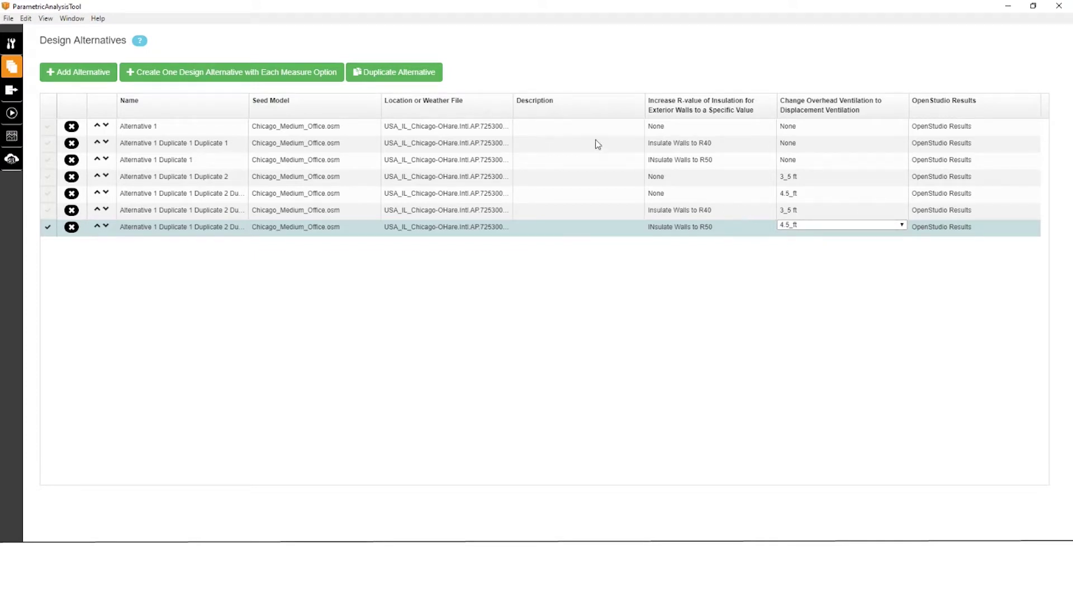
Step: Check the empty Outputs page, then go to the Run page for PAT_DEMO
{"action": "left_click", "coordinate": [574, 128]}
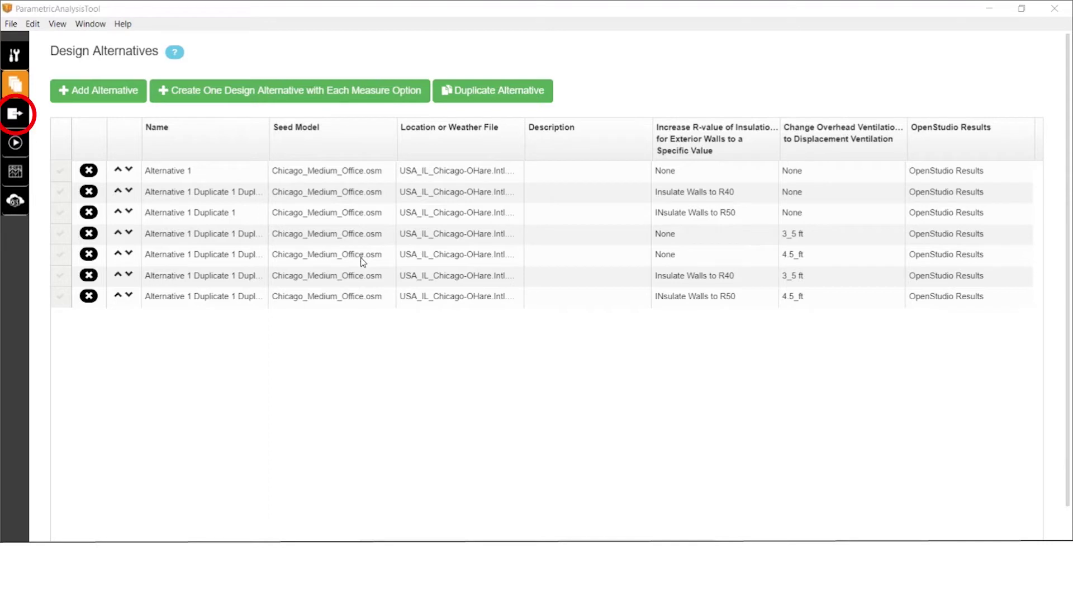
{"action": "left_click", "coordinate": [17, 116]}
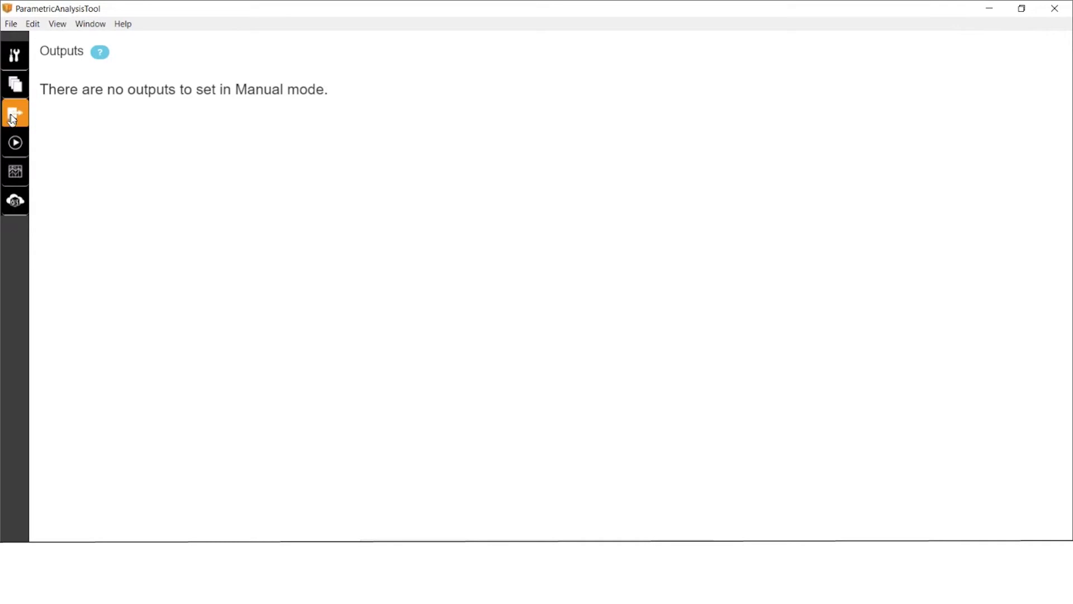
{"action": "left_click", "coordinate": [17, 146]}
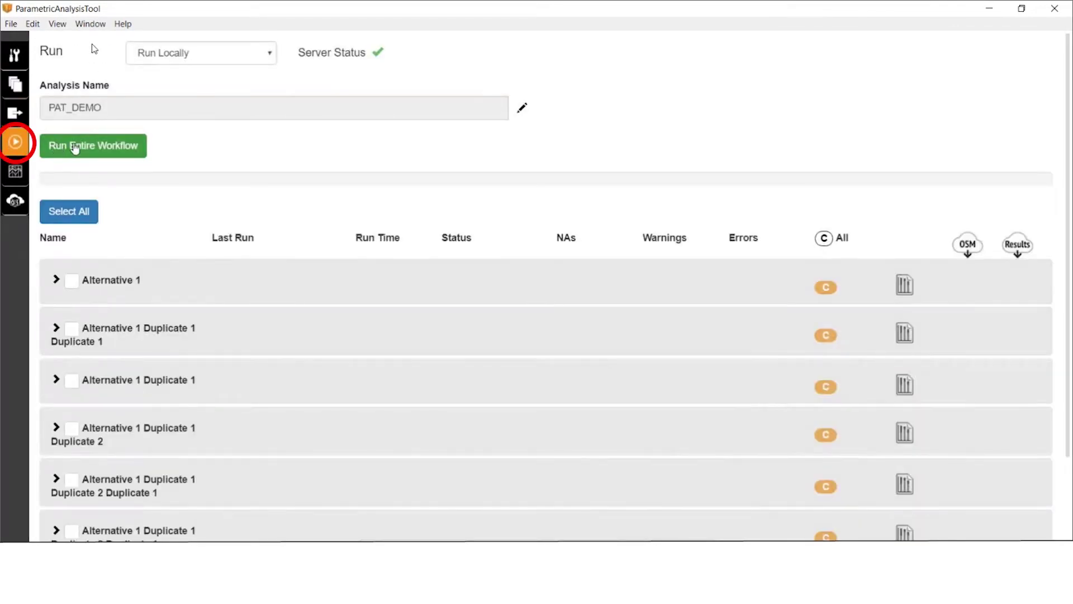
{"action": "left_click", "coordinate": [90, 23]}
{"action": "left_click", "coordinate": [107, 107]}
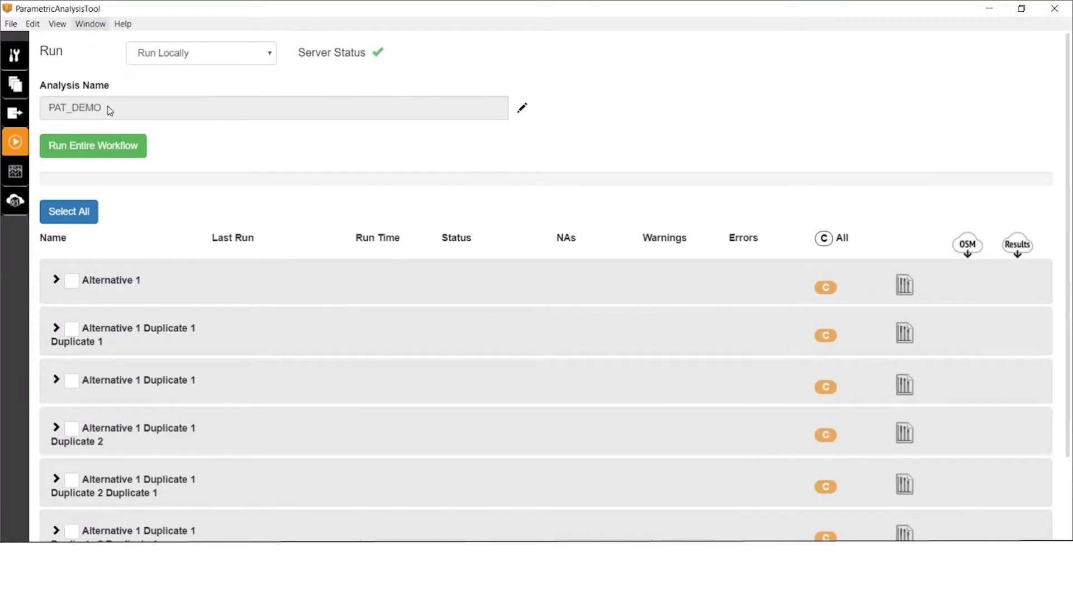
{"action": "left_click", "coordinate": [634, 285]}
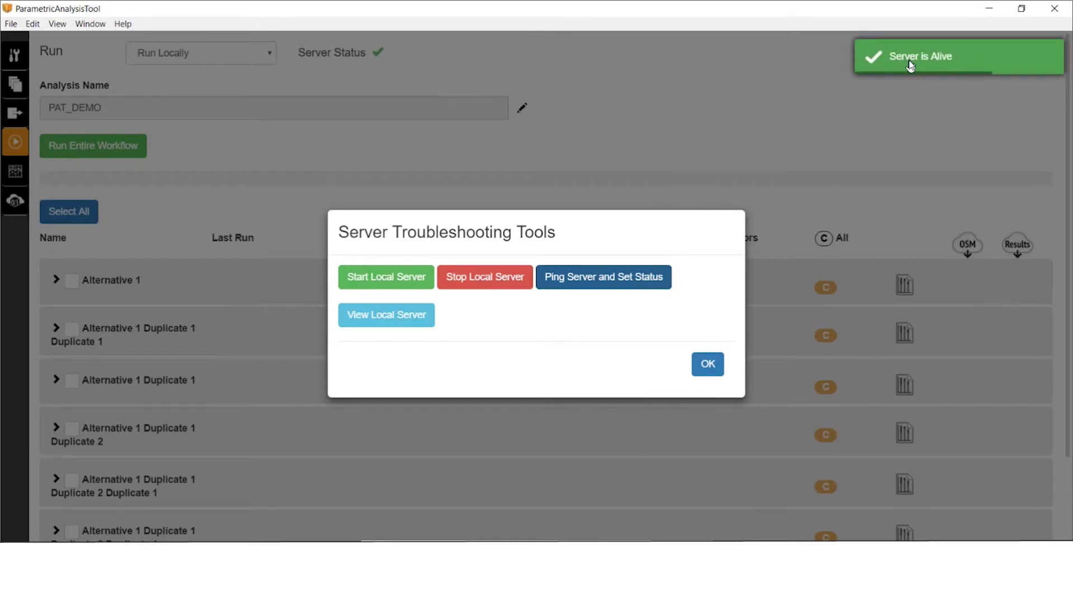
{"action": "left_click", "coordinate": [708, 364]}
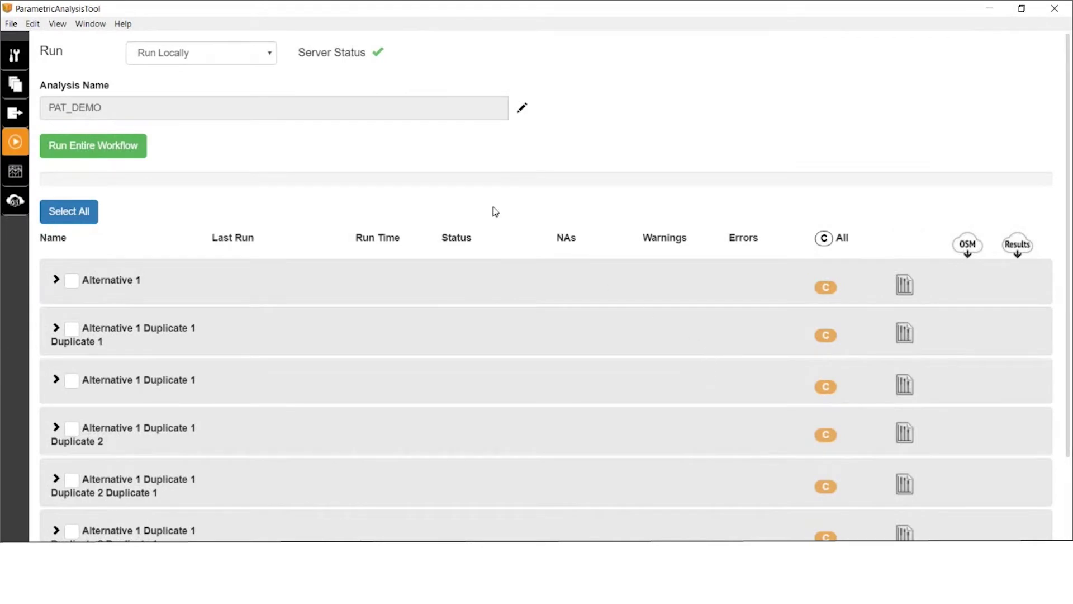
{"action": "left_click", "coordinate": [91, 24]}
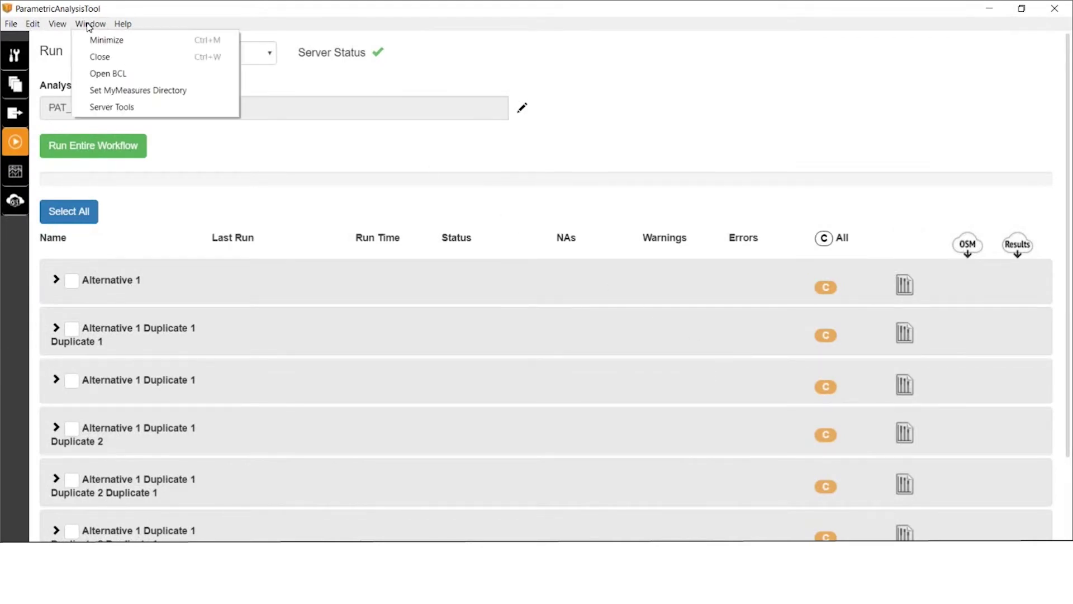
{"action": "left_click", "coordinate": [109, 108]}
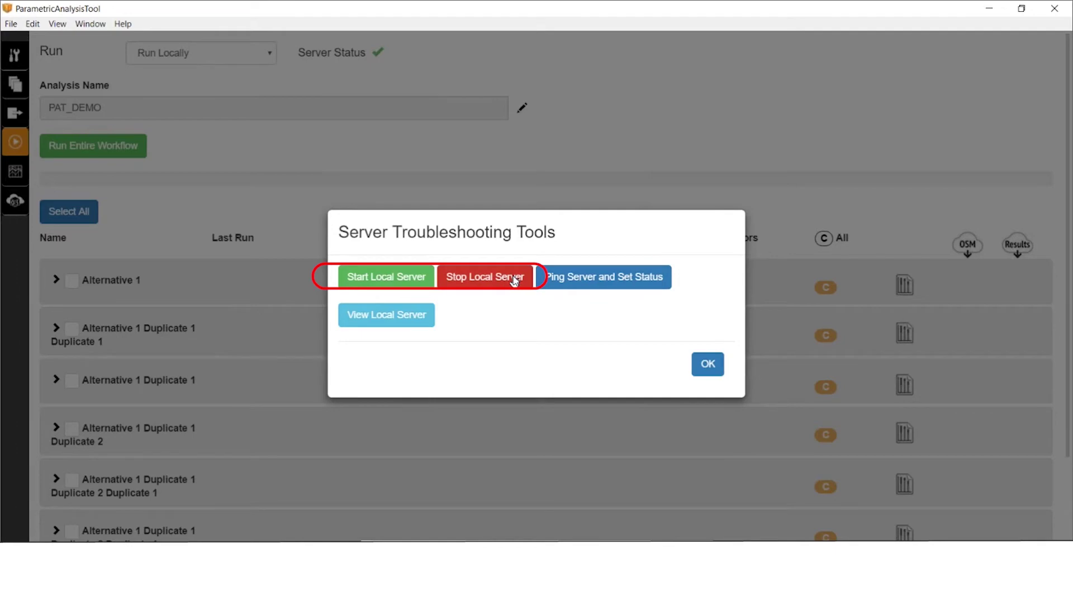
{"action": "left_click", "coordinate": [709, 365]}
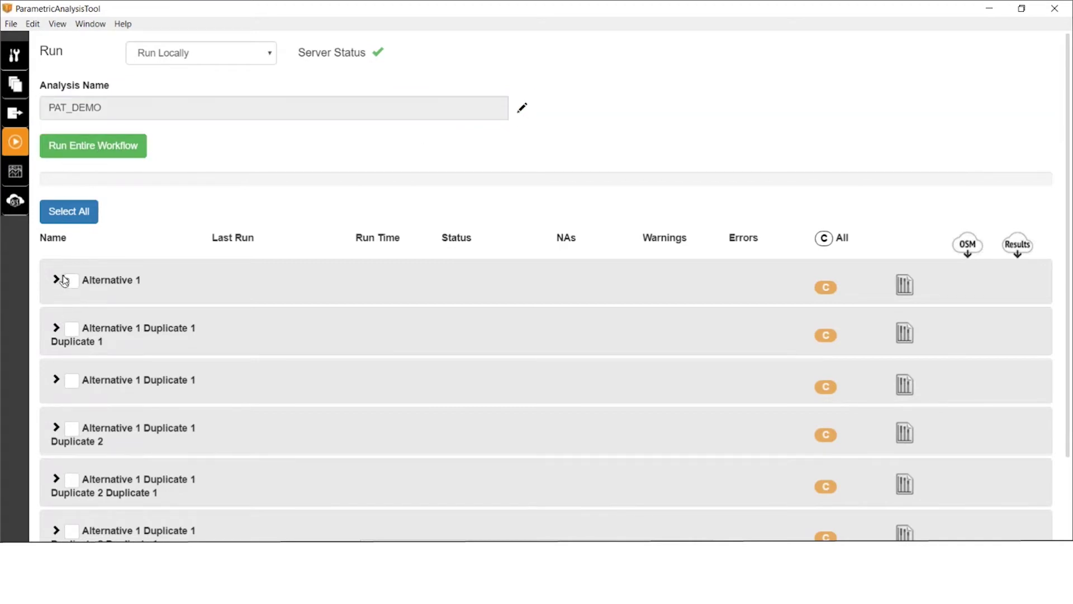
{"action": "scroll", "coordinate": [56, 291], "scroll_direction": "down", "scroll_amount": 3}
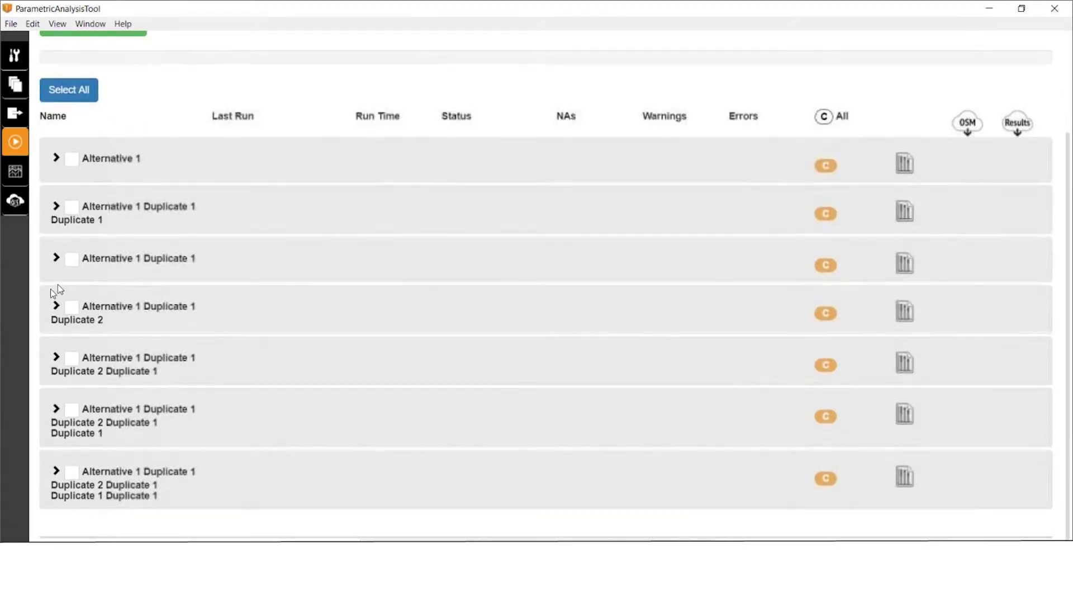
Step: Tick, then untick, the checkboxes for Alternative 1 and its two duplicates
{"action": "left_click", "coordinate": [71, 159]}
{"action": "left_click", "coordinate": [71, 208]}
{"action": "left_click", "coordinate": [77, 260]}
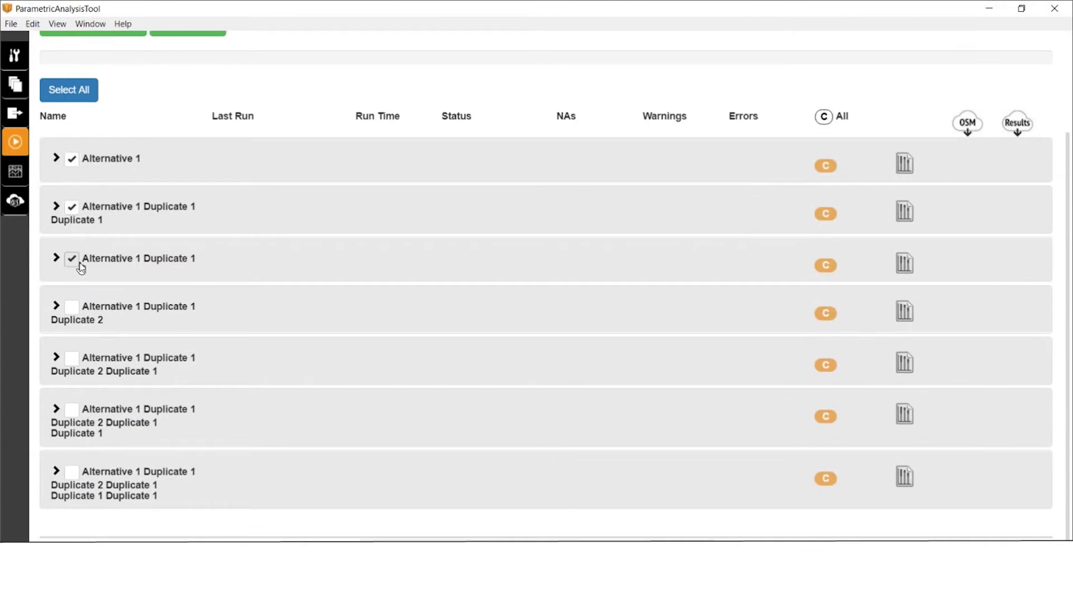
{"action": "scroll", "coordinate": [81, 269], "scroll_direction": "up", "scroll_amount": 3}
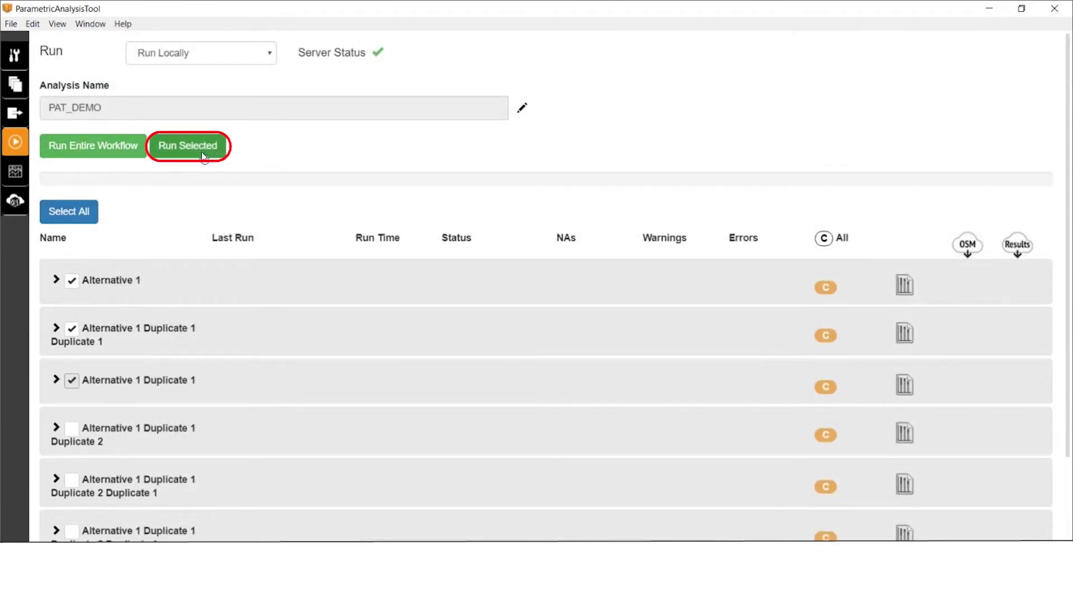
{"action": "left_click", "coordinate": [72, 280]}
{"action": "left_click", "coordinate": [72, 328]}
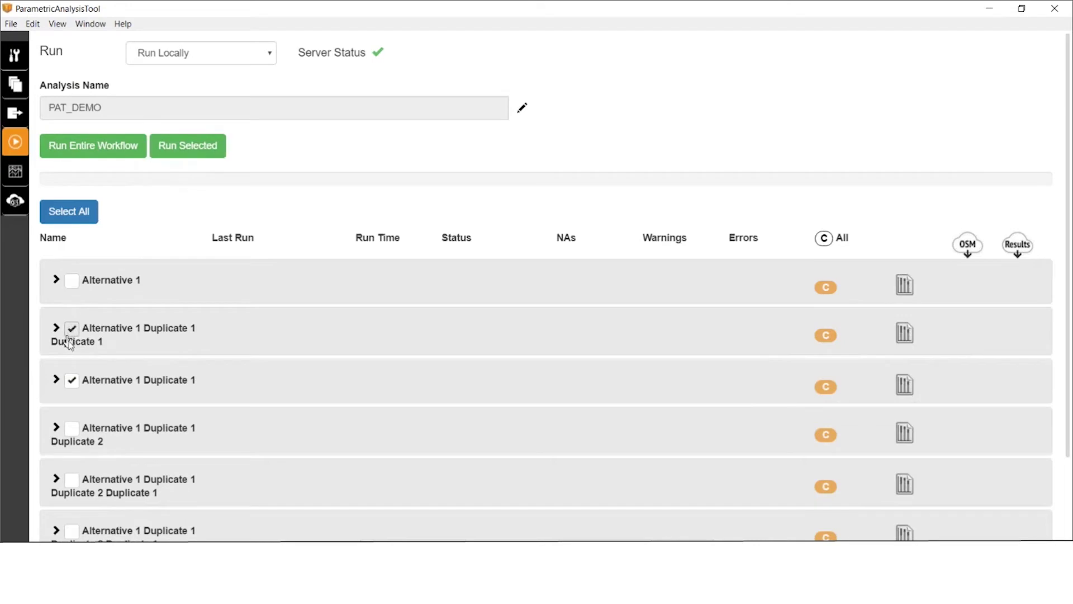
{"action": "left_click", "coordinate": [70, 385]}
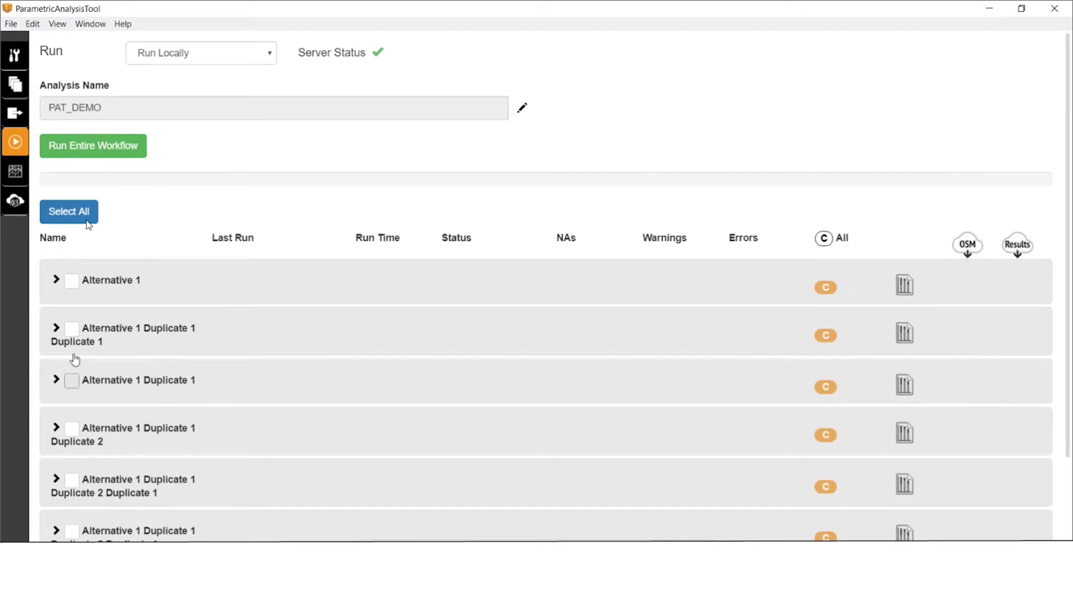
Step: Run the entire workflow locally and confirm all seven alternatives show started
{"action": "left_click", "coordinate": [95, 153]}
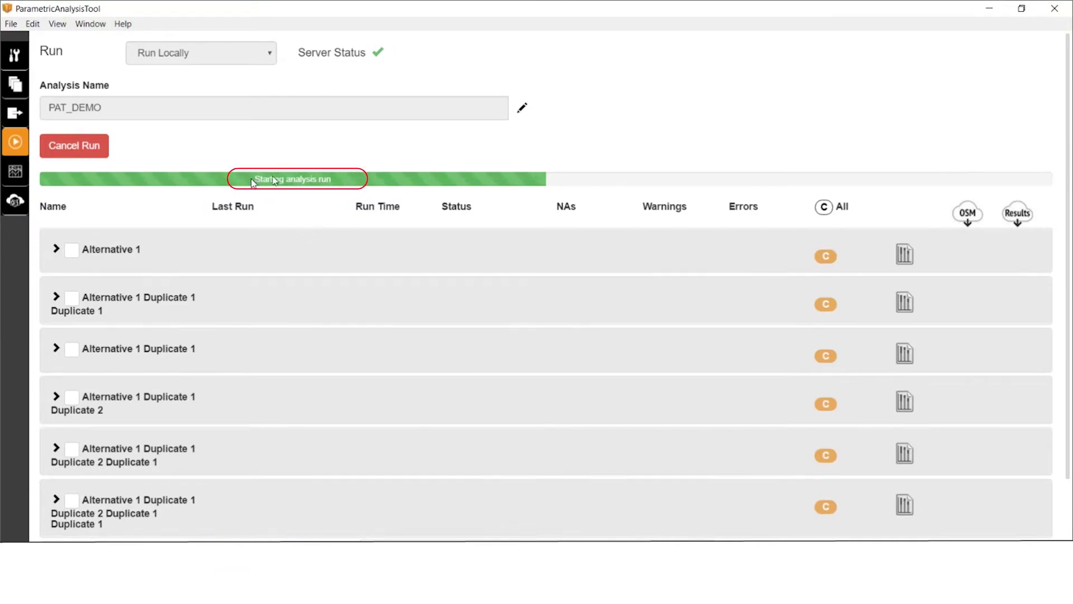
{"action": "scroll", "coordinate": [354, 196], "scroll_direction": "down", "scroll_amount": 3}
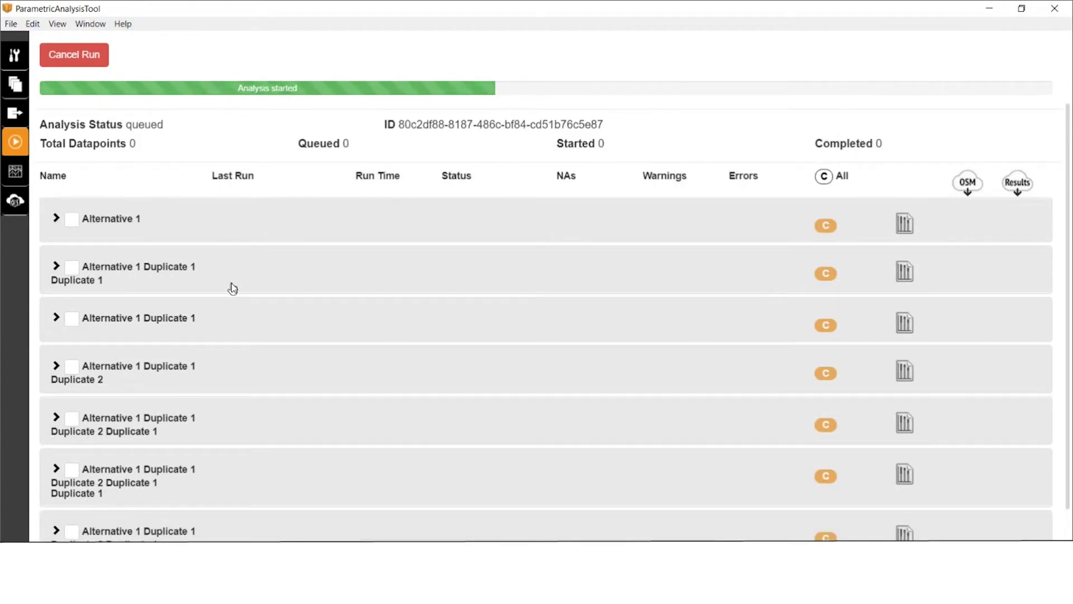
{"action": "scroll", "coordinate": [231, 282], "scroll_direction": "down", "scroll_amount": 2}
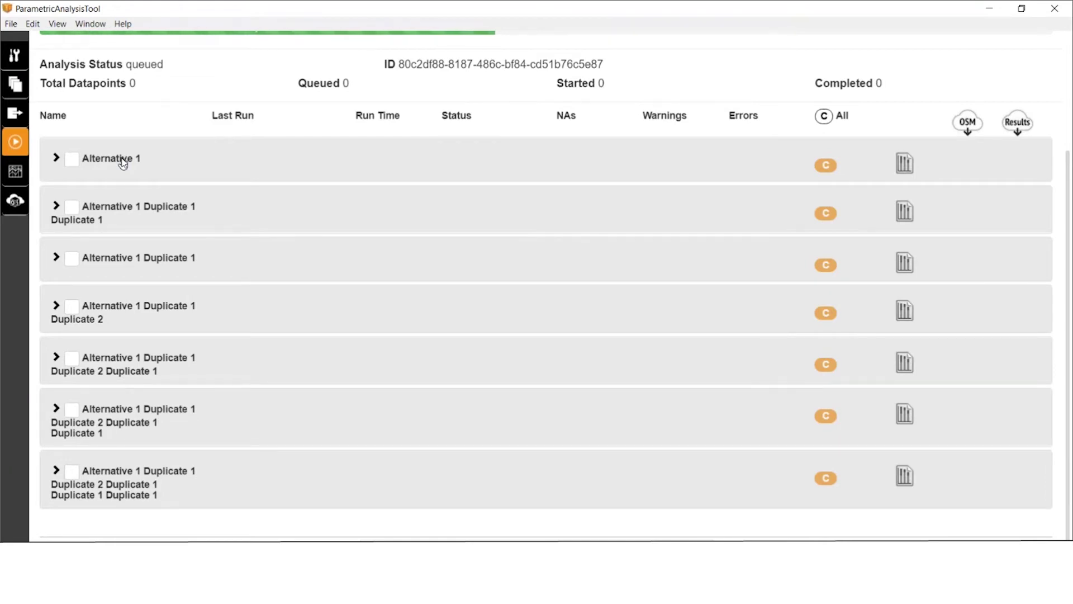
{"action": "left_click", "coordinate": [90, 24]}
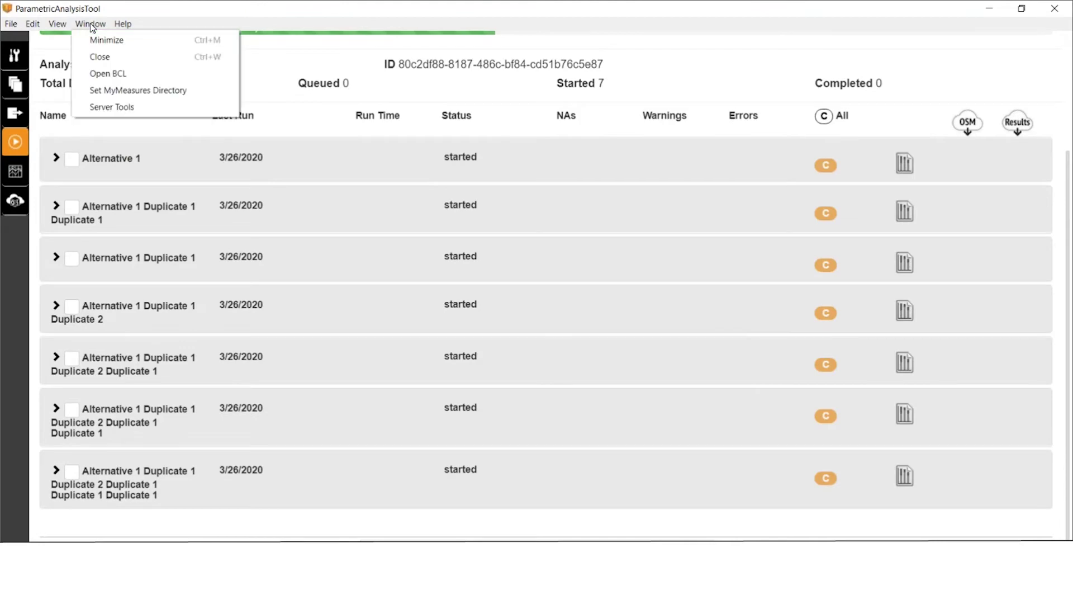
Step: View PAT_DEMO's Simulations table on the local server (seven started, none completed), then minimize the browser
{"action": "left_click", "coordinate": [117, 108]}
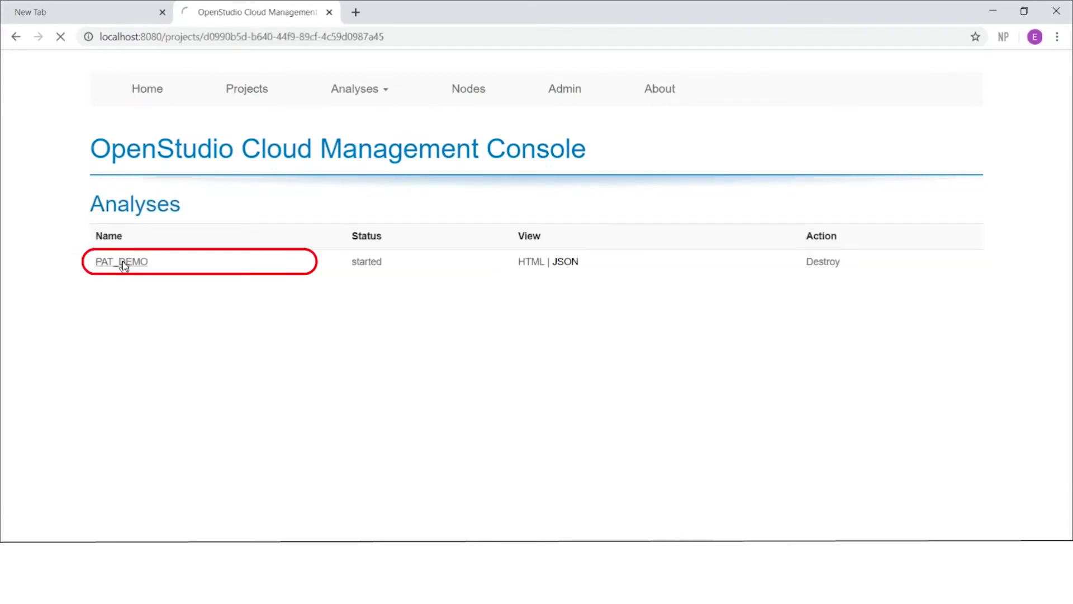
{"action": "scroll", "coordinate": [256, 378], "scroll_direction": "down", "scroll_amount": 5}
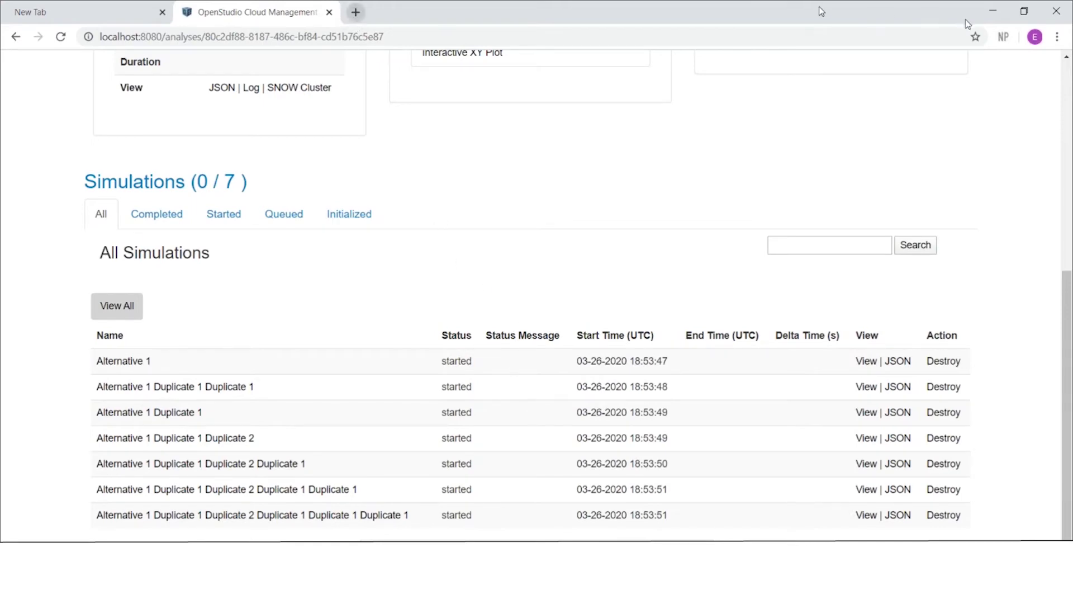
{"action": "left_click", "coordinate": [992, 15]}
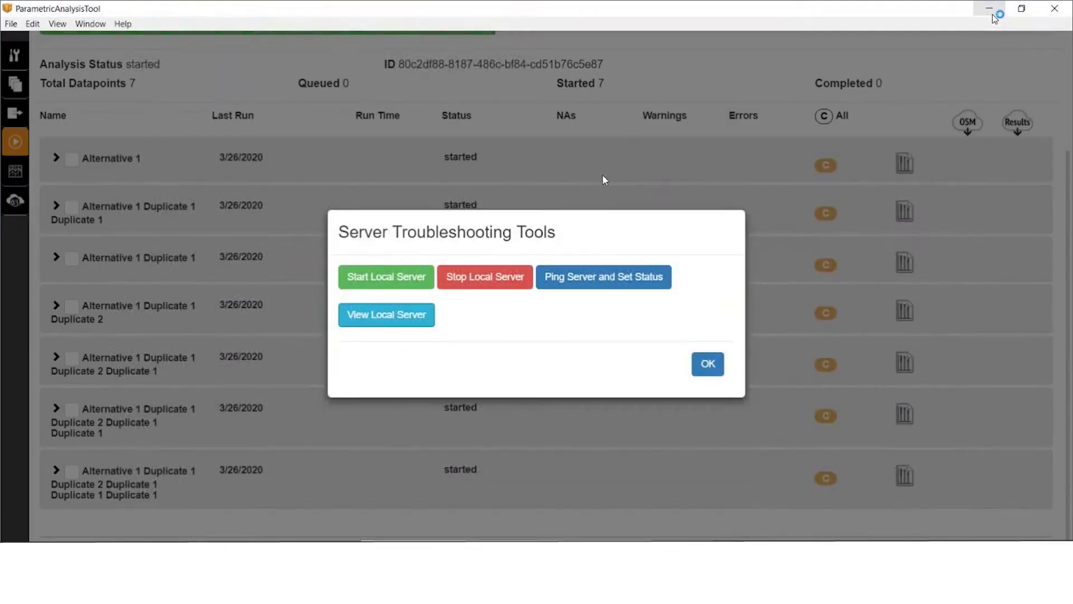
Step: Dismiss the troubleshooting dialog, let all seven runs complete successfully, and view Alternative 1's details
{"action": "left_click", "coordinate": [708, 366]}
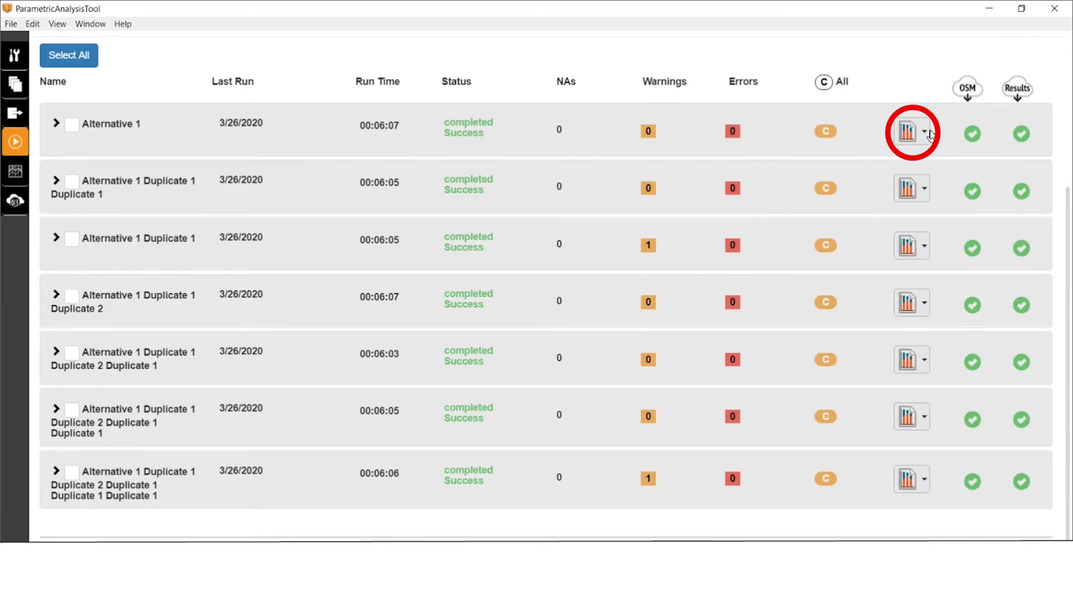
{"action": "left_click", "coordinate": [929, 133]}
{"action": "left_click", "coordinate": [924, 132]}
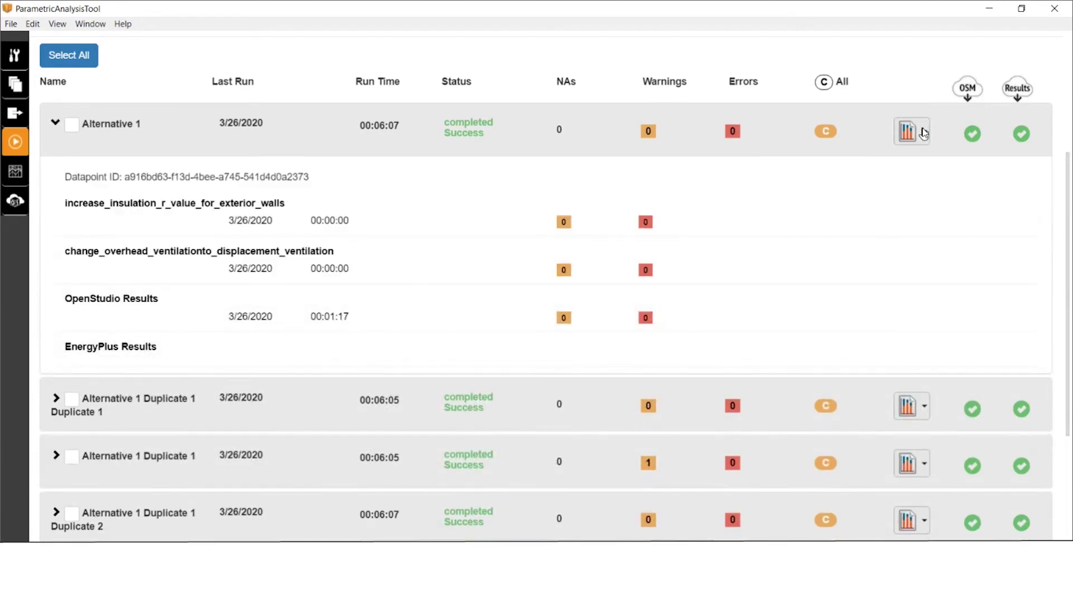
{"action": "left_click", "coordinate": [923, 132]}
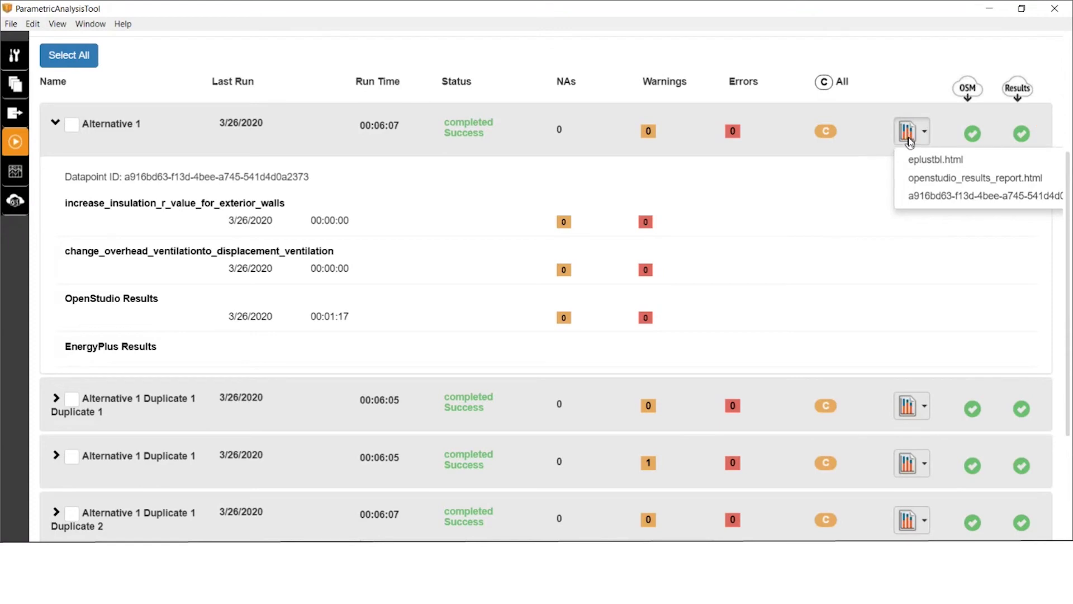
{"action": "left_click", "coordinate": [110, 127]}
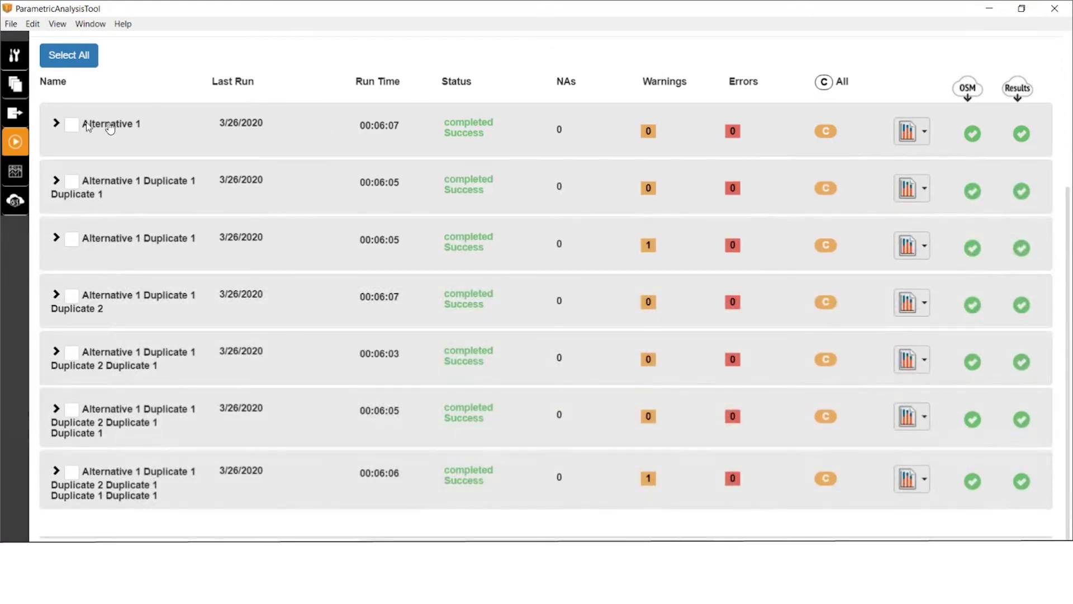
{"action": "left_click", "coordinate": [113, 185]}
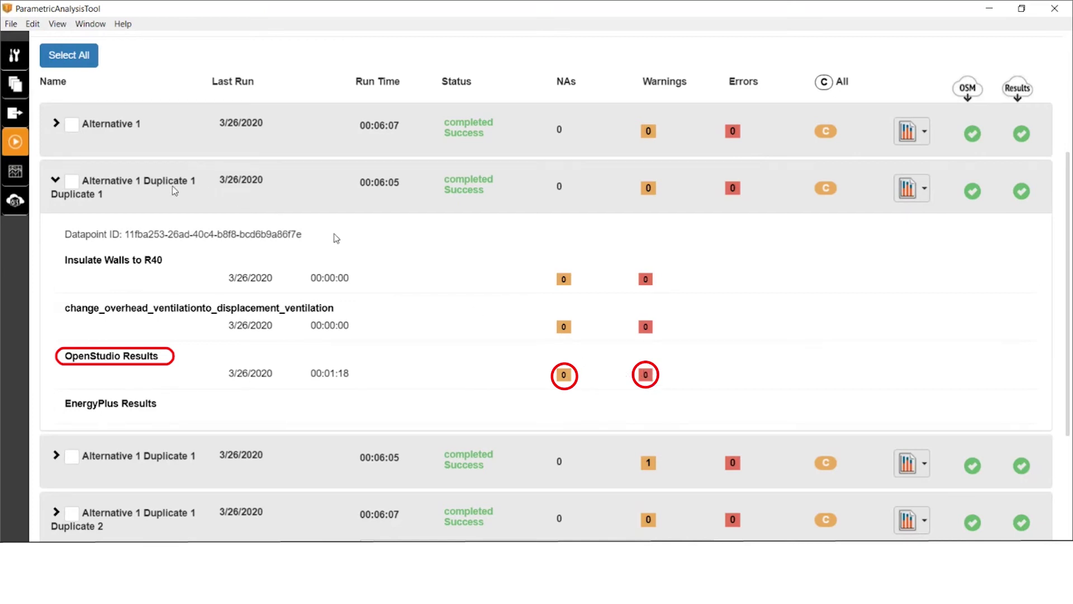
{"action": "left_click", "coordinate": [148, 190]}
{"action": "left_click", "coordinate": [98, 27]}
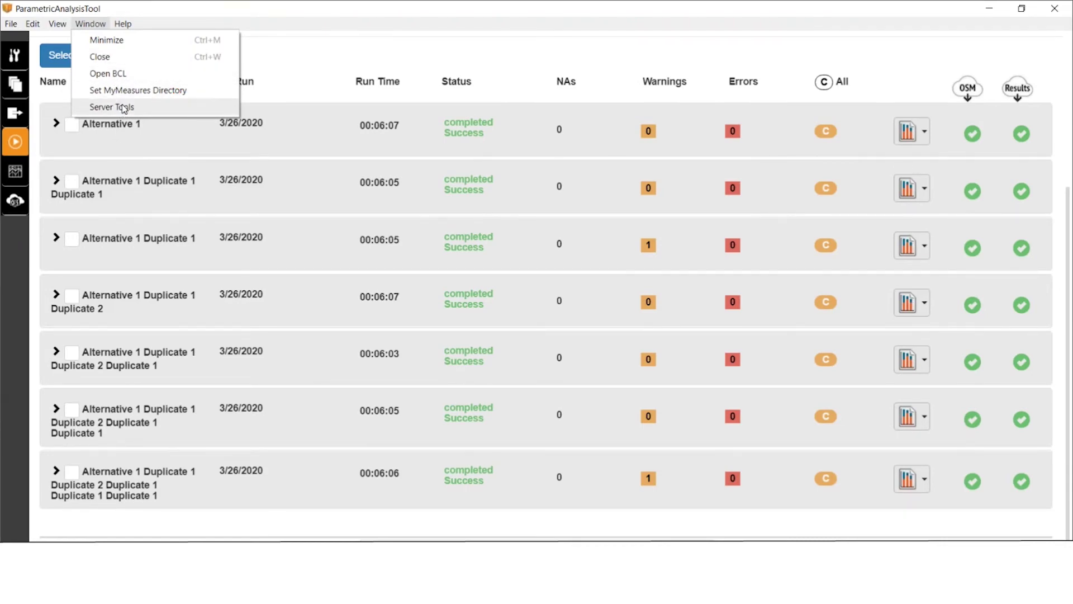
{"action": "left_click", "coordinate": [121, 106]}
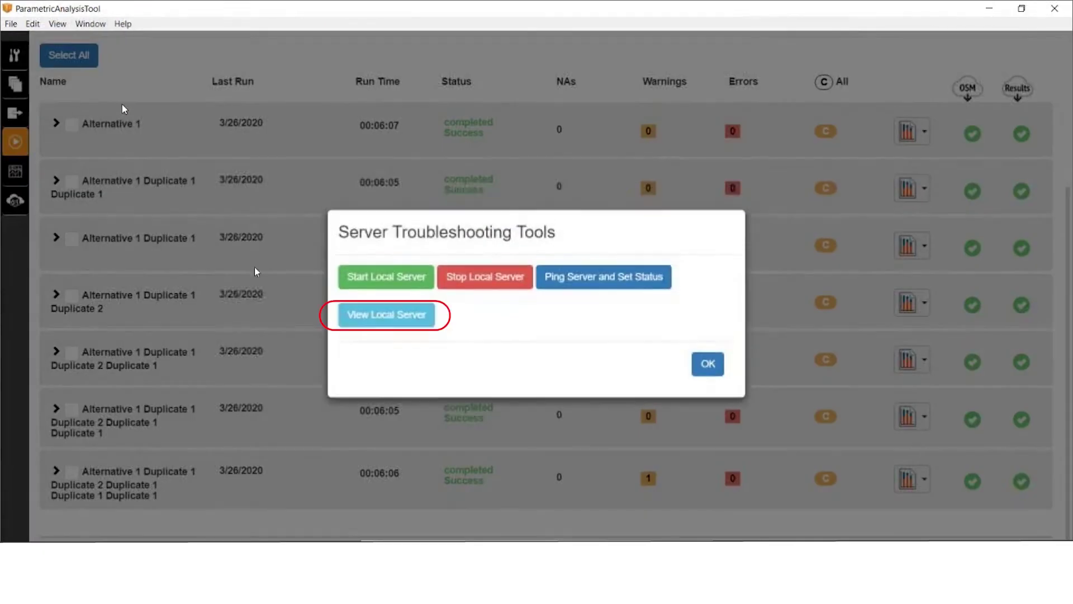
Step: Browse the local server console to PAT_DEMO and one datapoint's result files, then close that page
{"action": "left_click", "coordinate": [394, 314]}
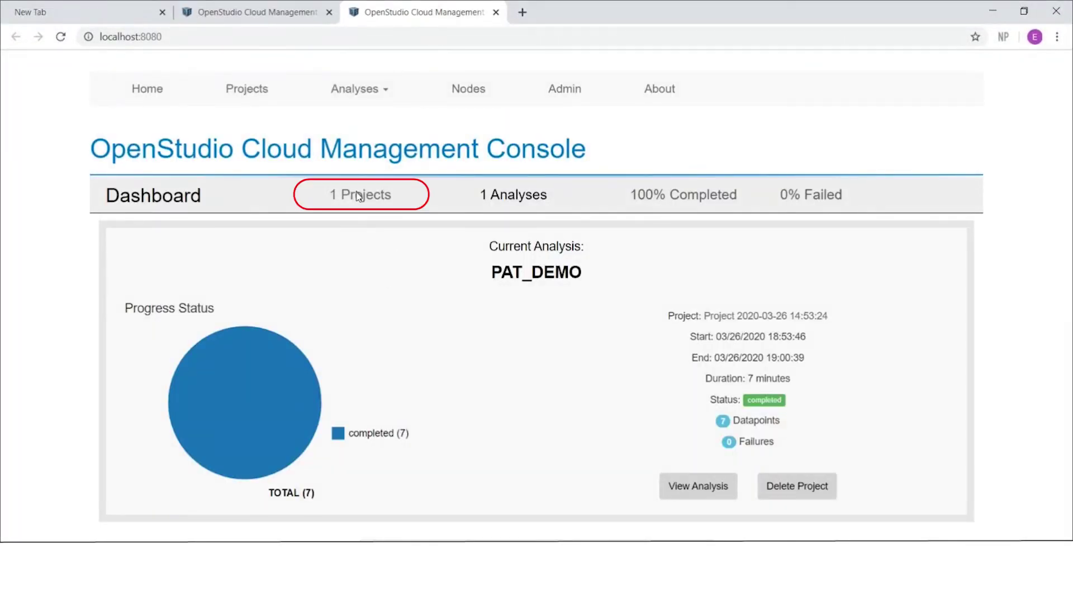
{"action": "left_click", "coordinate": [359, 196]}
{"action": "left_click", "coordinate": [173, 255]}
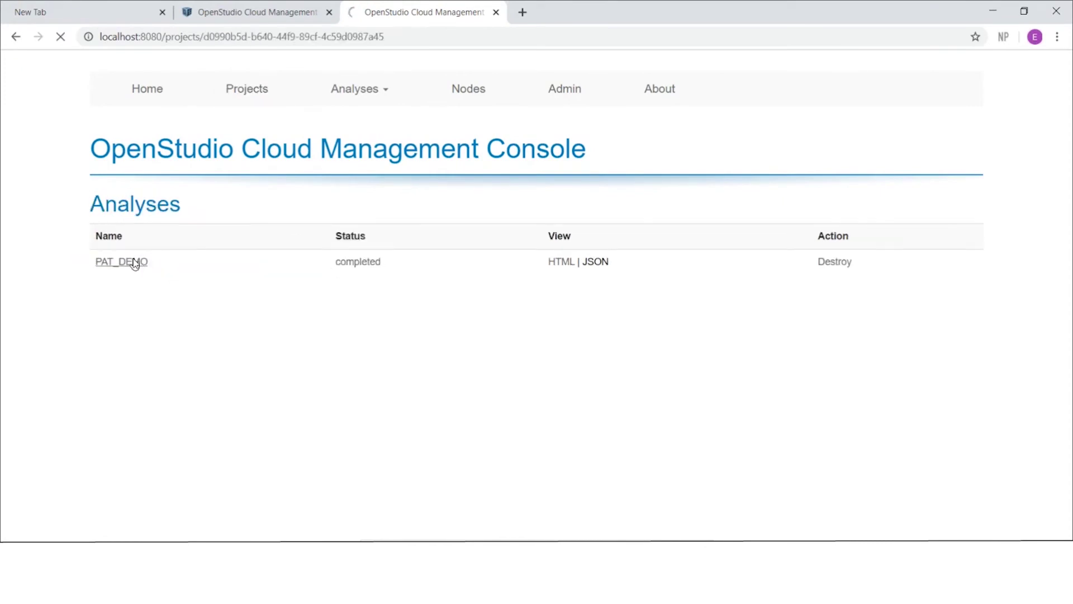
{"action": "scroll", "coordinate": [135, 264], "scroll_direction": "down", "scroll_amount": 9}
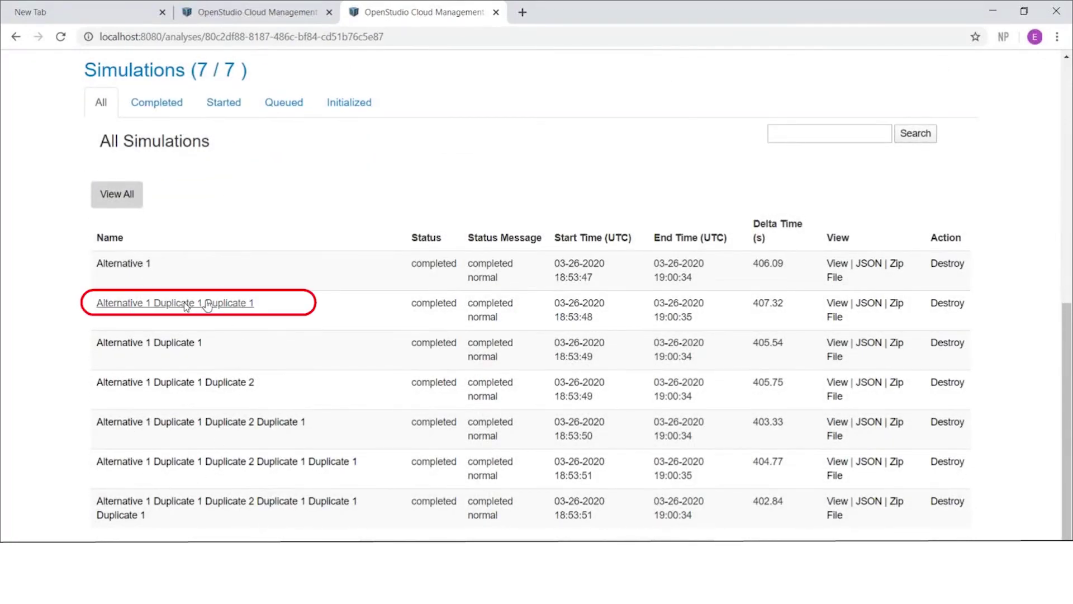
{"action": "left_click", "coordinate": [183, 305]}
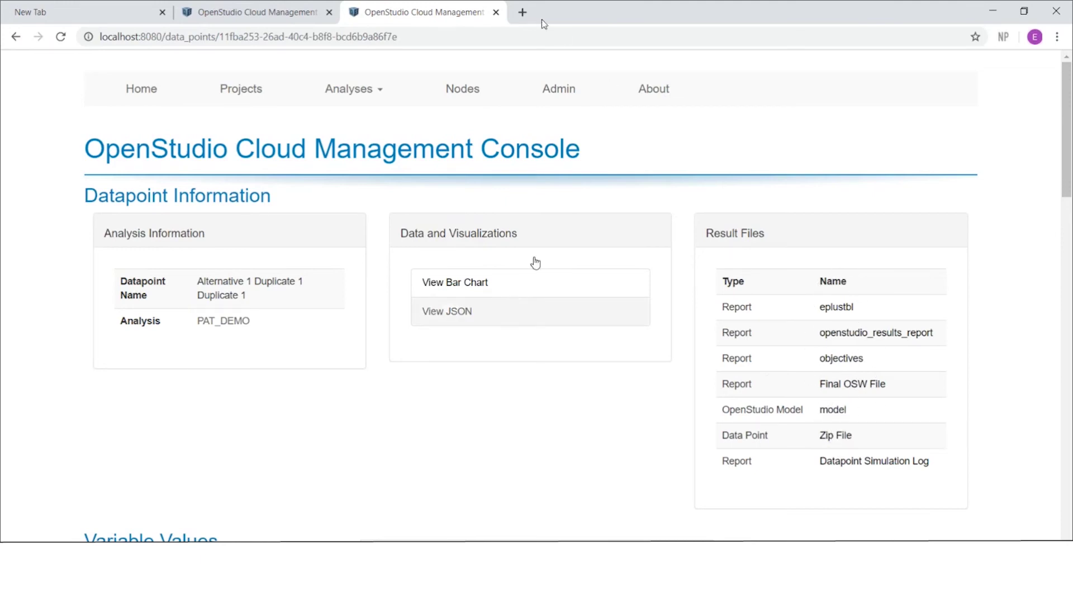
{"action": "left_click", "coordinate": [495, 13]}
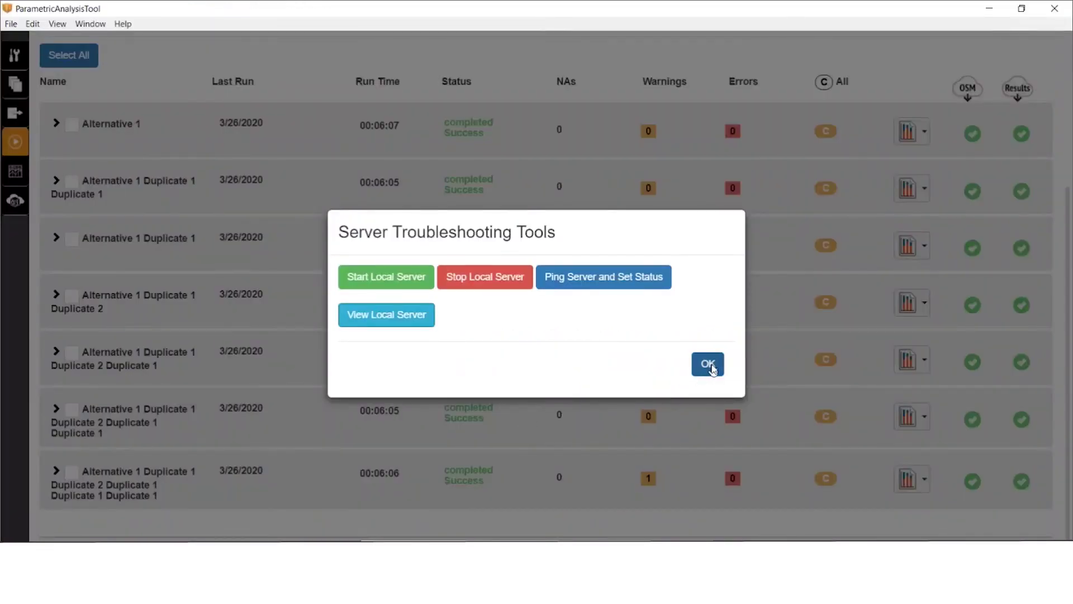
Step: Close the troubleshooting dialog, view the Summary Table report, then switch to EDAPT Export
{"action": "left_click", "coordinate": [706, 364]}
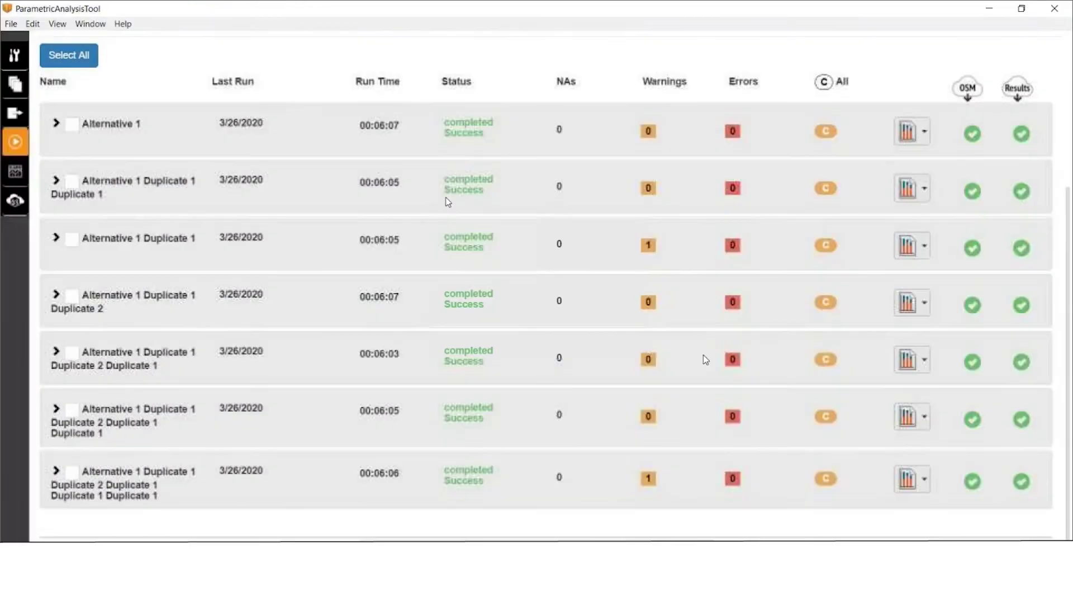
{"action": "left_click", "coordinate": [23, 174]}
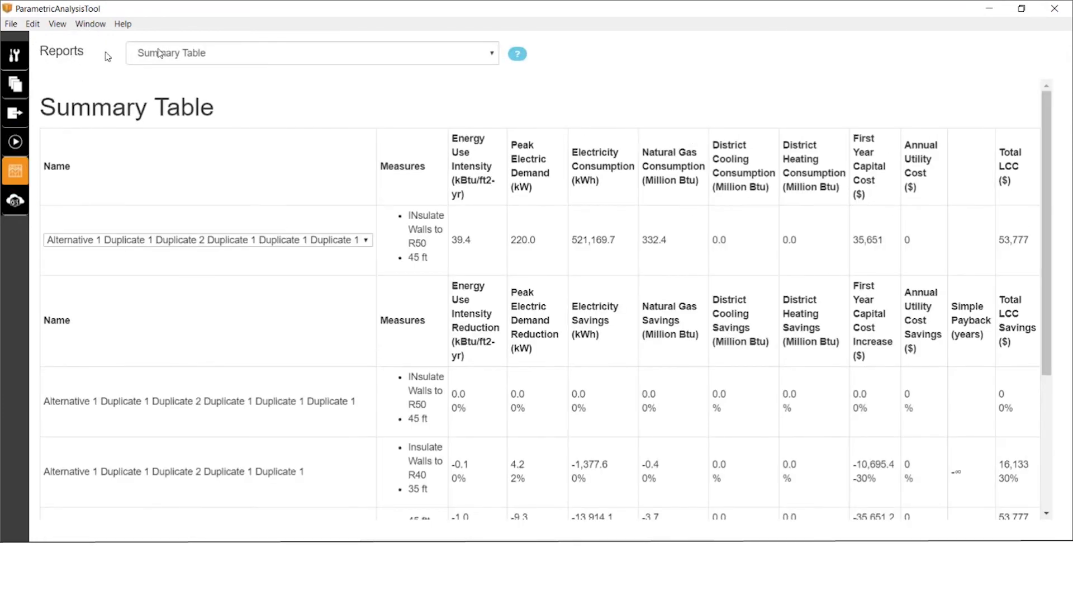
{"action": "left_click", "coordinate": [479, 59]}
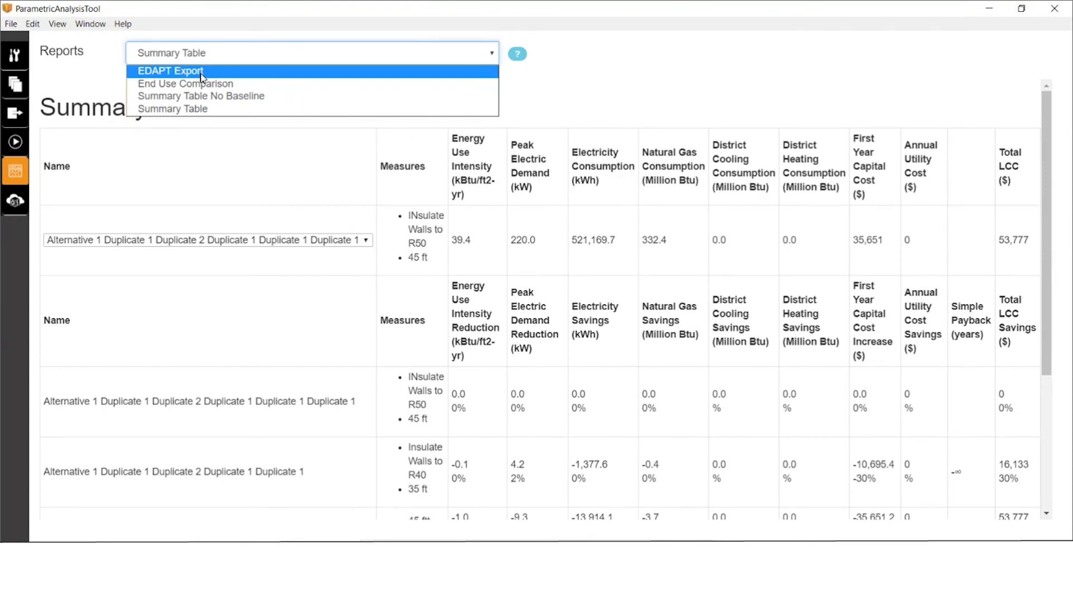
{"action": "left_click", "coordinate": [203, 110]}
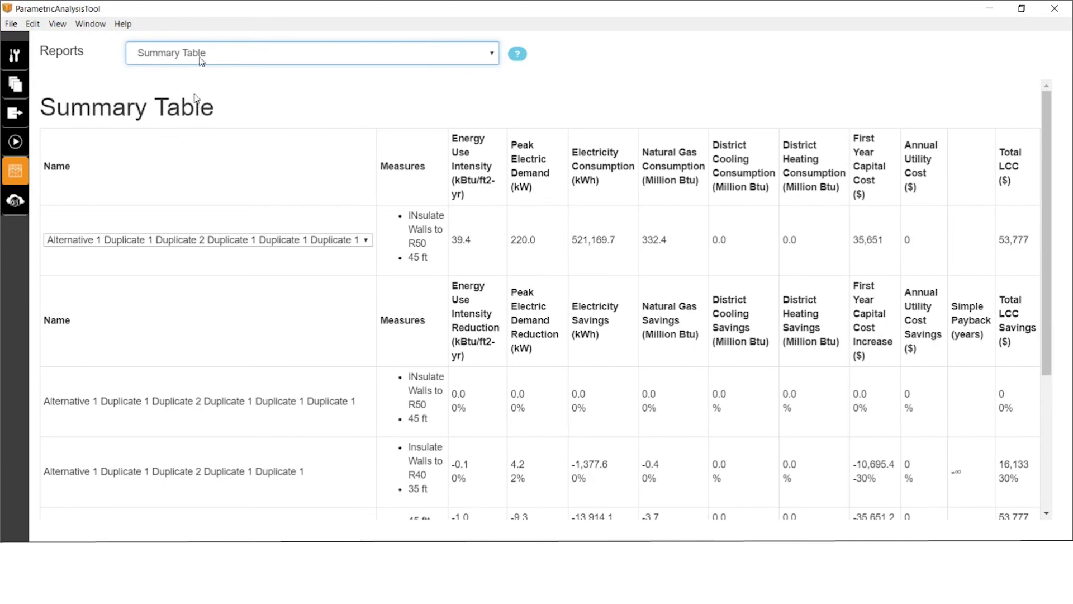
{"action": "left_click", "coordinate": [488, 56]}
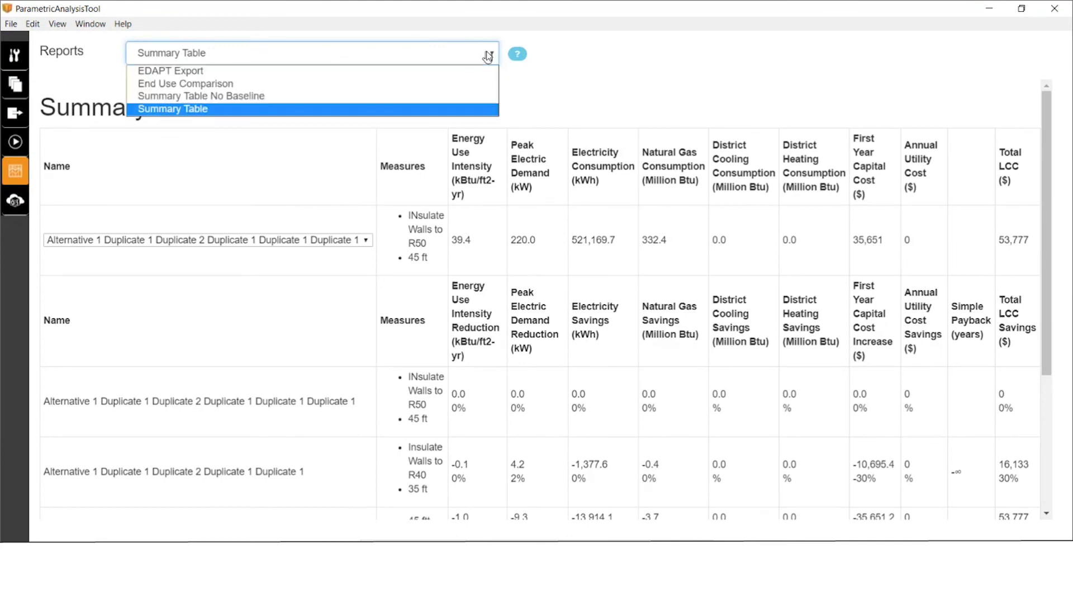
{"action": "left_click", "coordinate": [400, 78]}
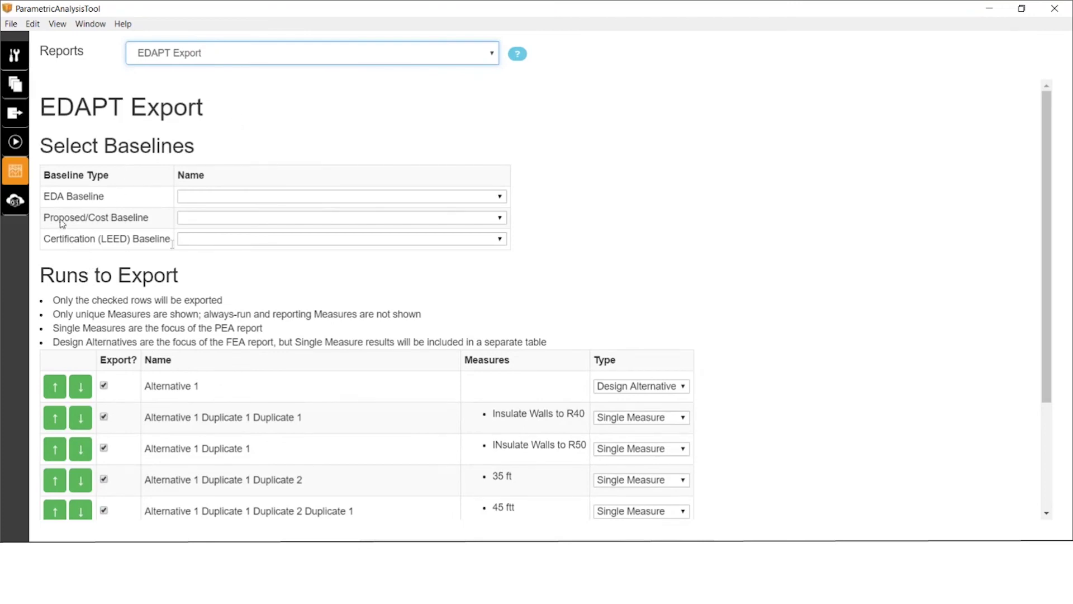
Step: Scroll the EDAPT Export report to show all seven alternatives checked for export
{"action": "scroll", "coordinate": [396, 389], "scroll_direction": "down", "scroll_amount": 3}
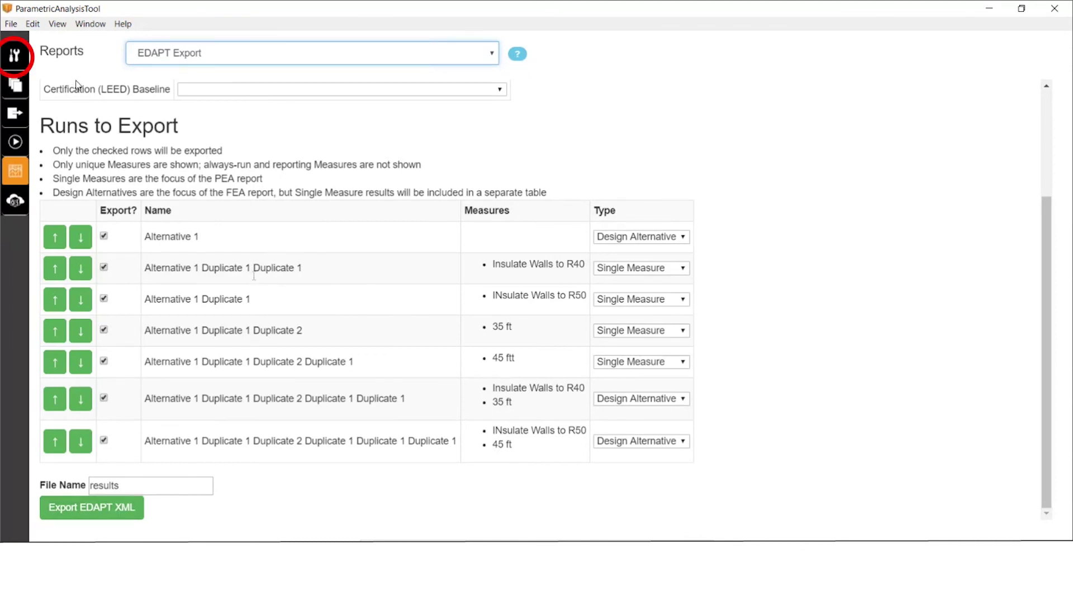
Step: Go back to the Measures Selection page showing PAT_DEMO's Manual analysis, seed model and weather file
{"action": "left_click", "coordinate": [17, 56]}
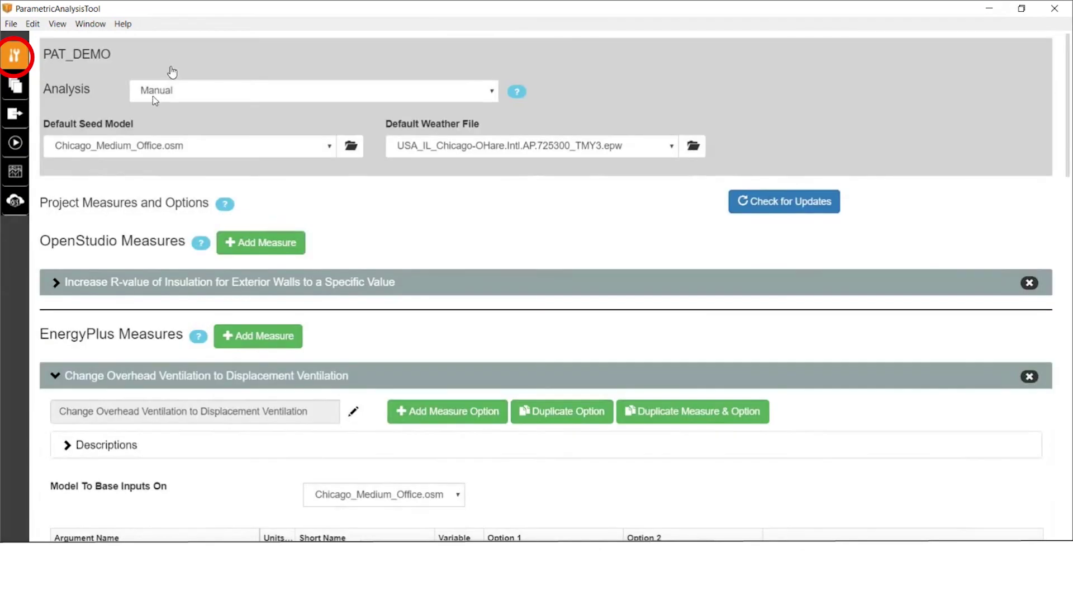